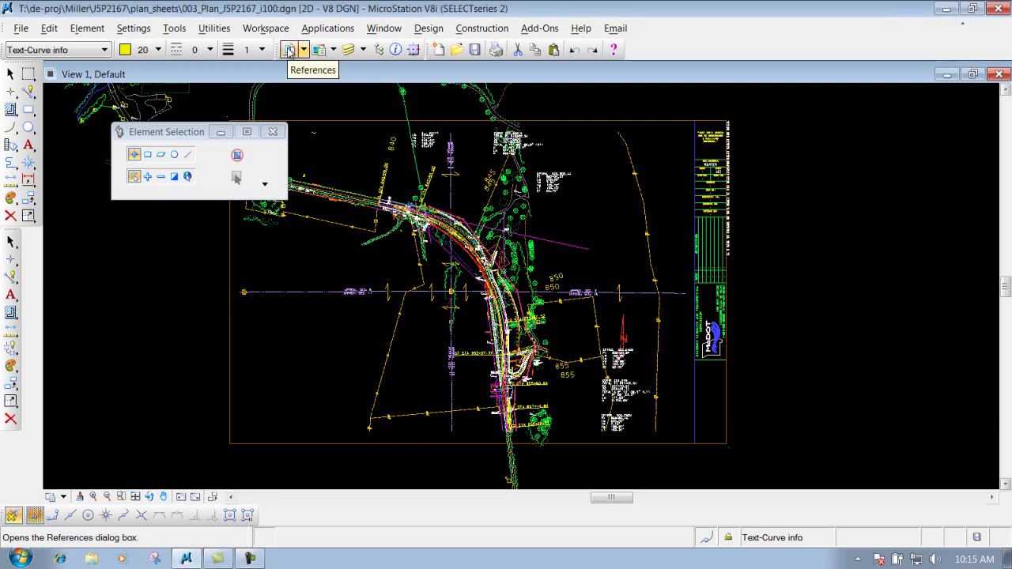
Open the list of attached references and fit the whole drawing in the view
{"action": "left_click", "coordinate": [290, 50]}
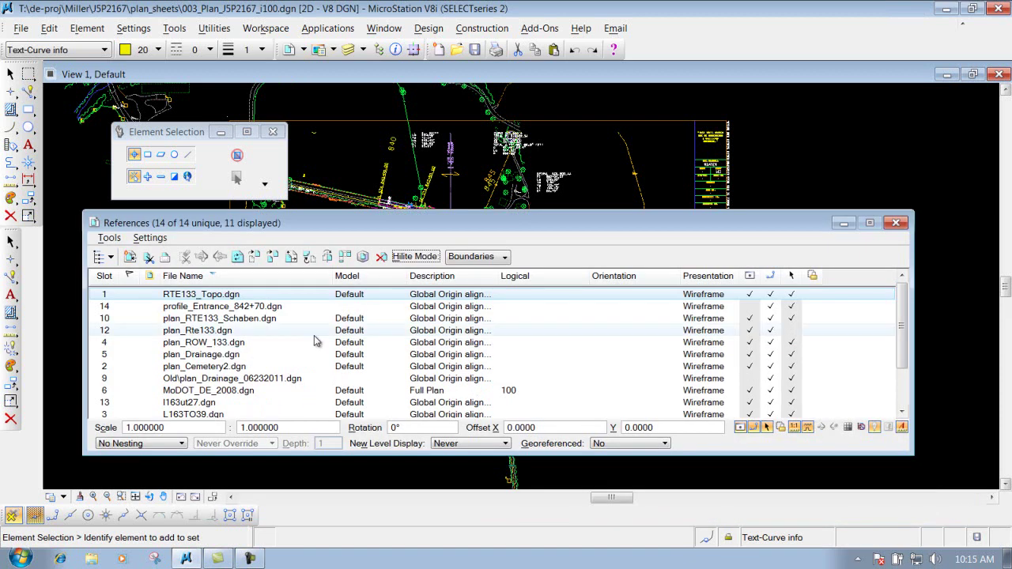
{"action": "left_click", "coordinate": [135, 497]}
{"action": "left_click_drag", "start_coordinate": [525, 223], "coordinate": [511, 366]}
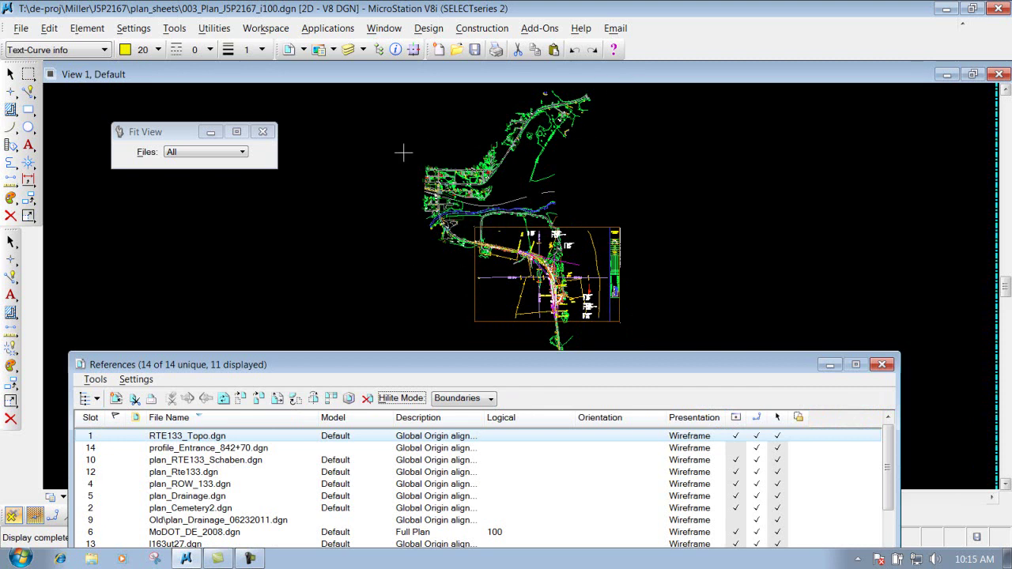
{"action": "mouse_move", "coordinate": [329, 365]}
{"action": "left_mouse_down"}
{"action": "mouse_move", "coordinate": [355, 398]}
{"action": "mouse_move", "coordinate": [475, 414]}
{"action": "left_mouse_up"}
Frame the full plan sheet border in the view using a window area
{"action": "left_click", "coordinate": [121, 496]}
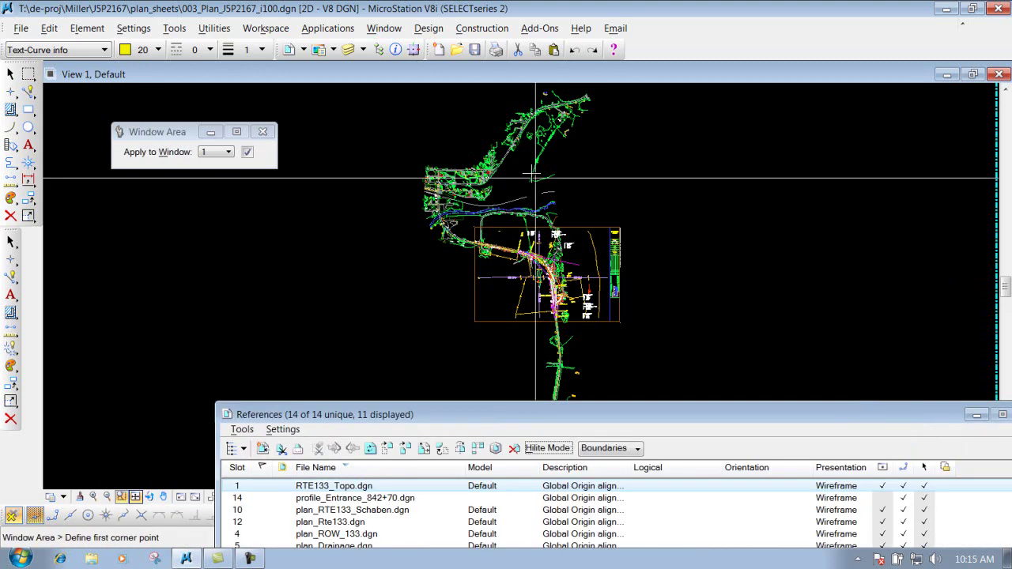
{"action": "left_click", "coordinate": [463, 213]}
{"action": "left_click", "coordinate": [526, 245]}
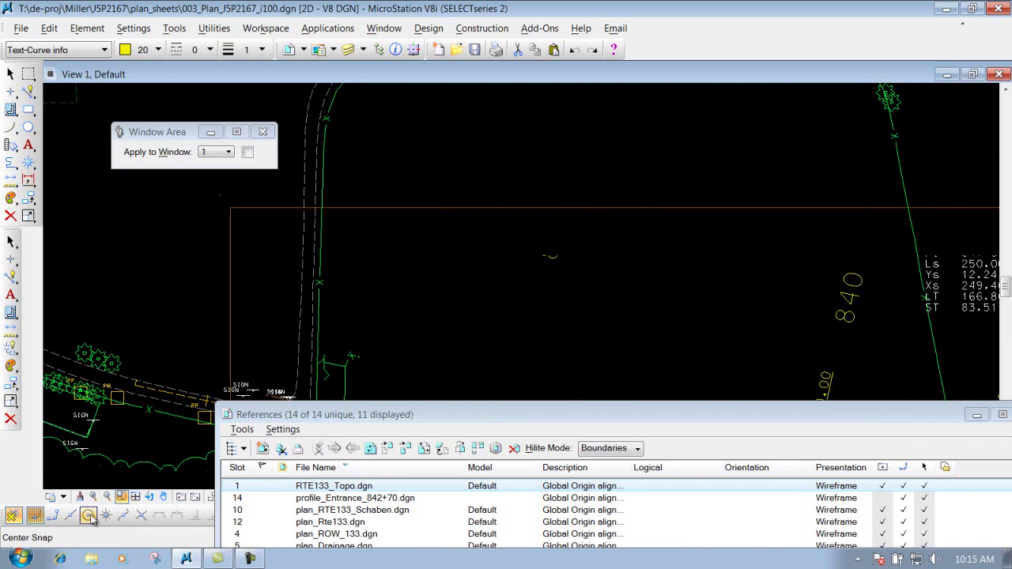
{"action": "left_click", "coordinate": [136, 496]}
{"action": "left_click", "coordinate": [121, 497]}
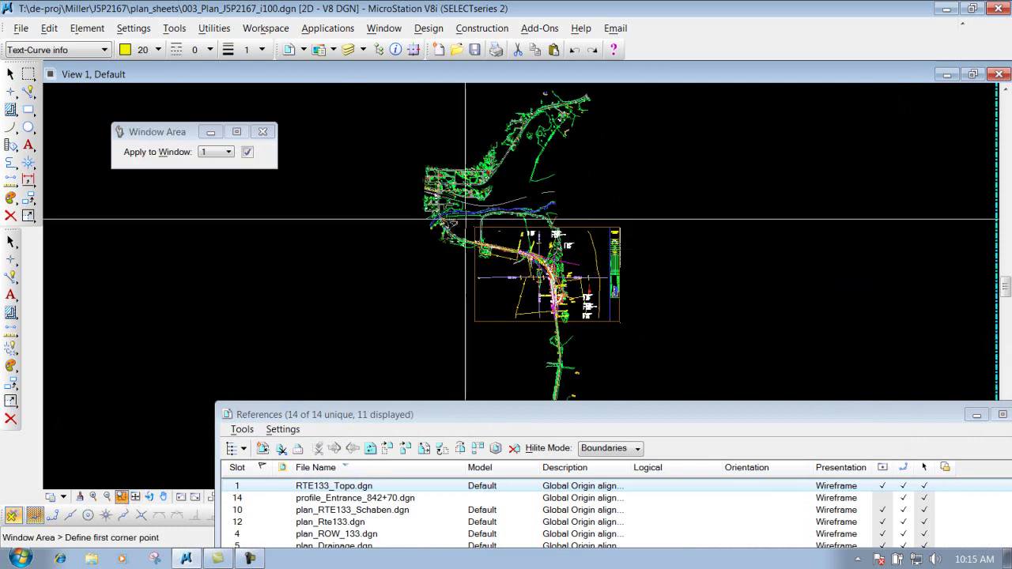
{"action": "left_click", "coordinate": [427, 223]}
{"action": "left_click", "coordinate": [644, 333]}
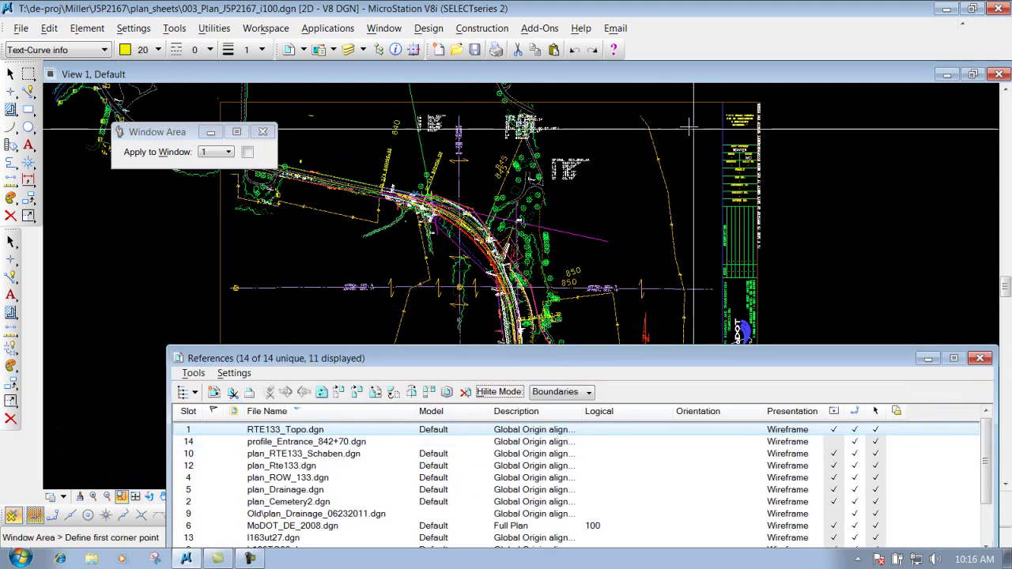
{"action": "left_click", "coordinate": [194, 373]}
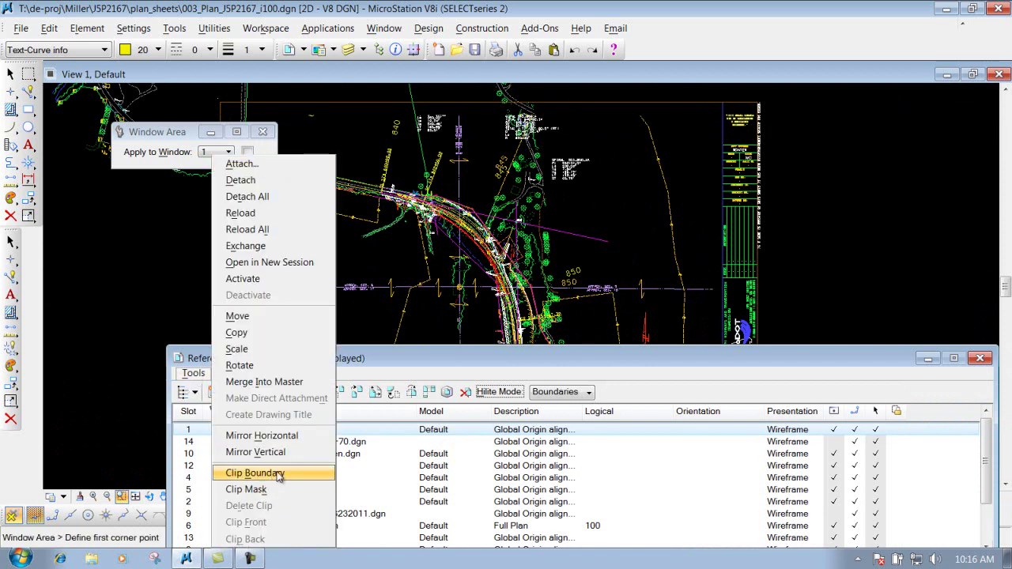
{"action": "left_click", "coordinate": [897, 212]}
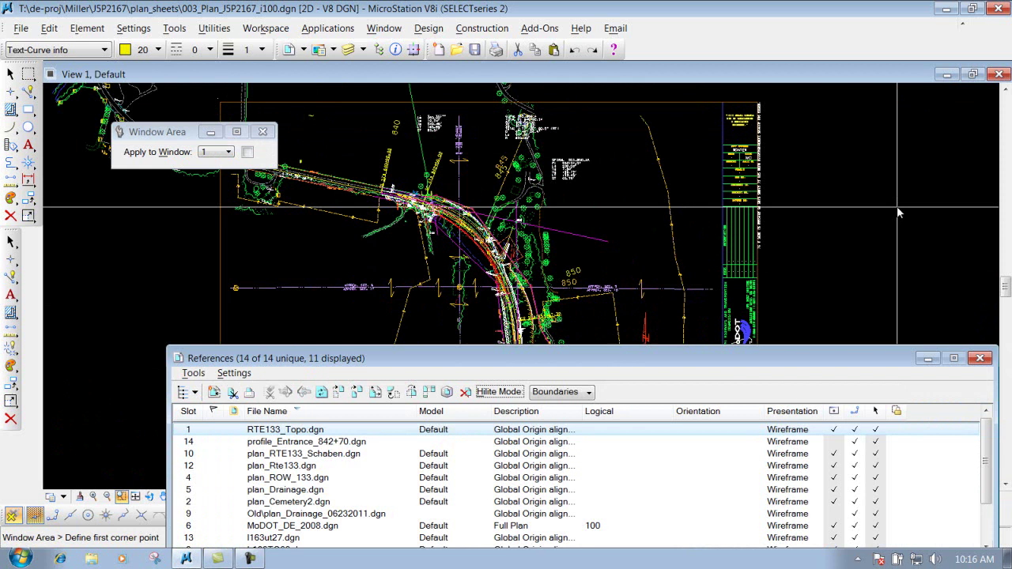
Open the level display settings and list the levels of the MoDOT_DE_2008.dgn border reference
{"action": "left_click", "coordinate": [350, 52]}
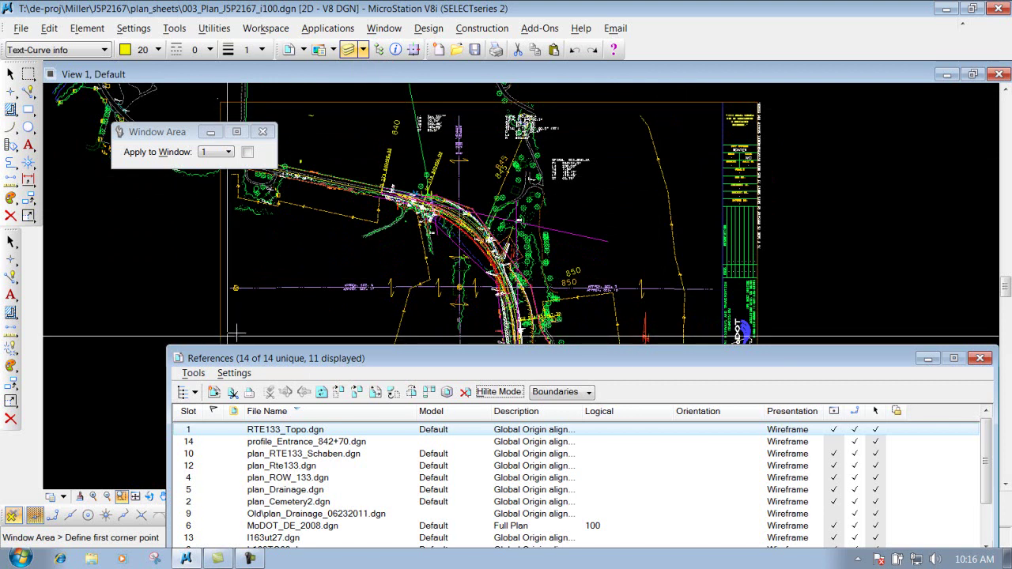
{"action": "left_click", "coordinate": [350, 49]}
{"action": "left_click_drag", "start_coordinate": [280, 101], "coordinate": [623, 107]}
{"action": "left_click", "coordinate": [749, 246]}
{"action": "left_click", "coordinate": [749, 246]}
{"action": "left_click", "coordinate": [750, 246]}
{"action": "left_click", "coordinate": [749, 246]}
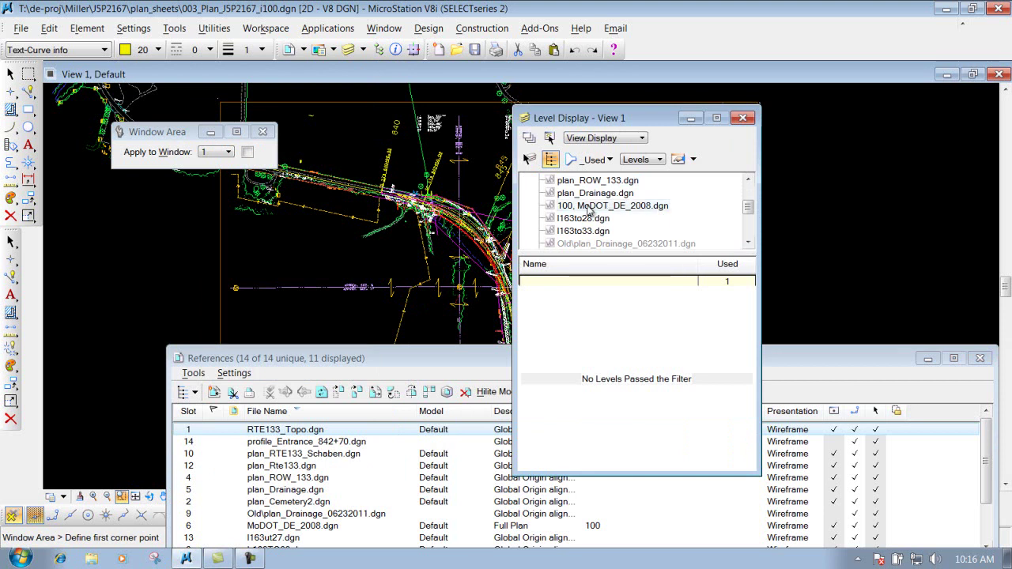
{"action": "left_click", "coordinate": [612, 208]}
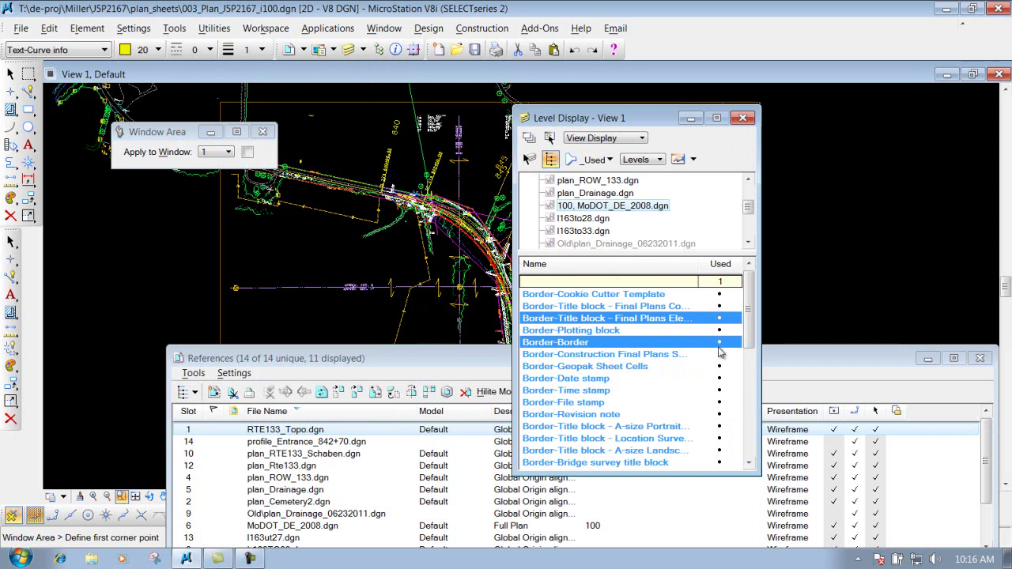
Turn on the Border-Full plan shape level and move the dialogs clear of the sheet
{"action": "left_click_drag", "start_coordinate": [754, 290], "coordinate": [754, 399]}
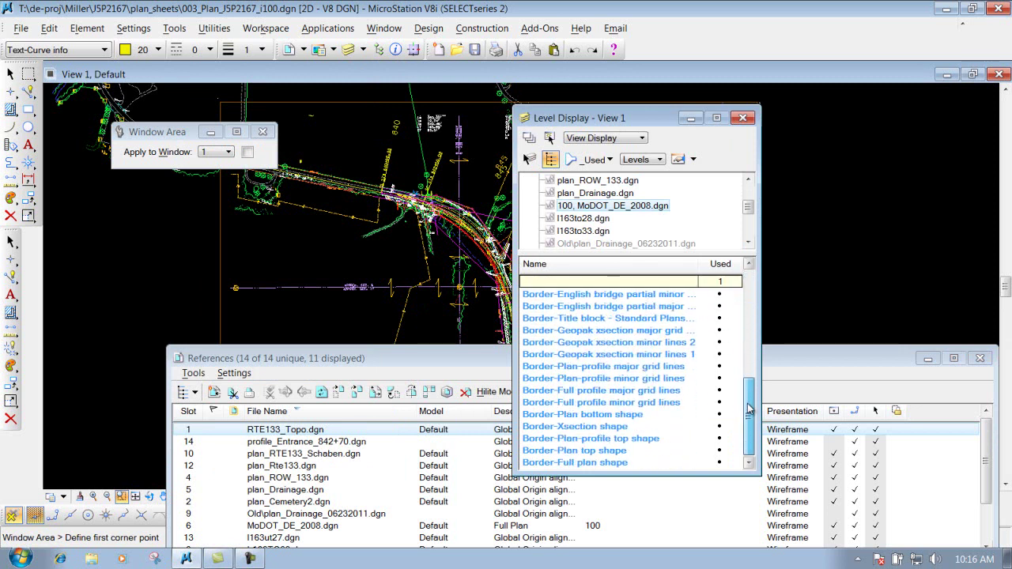
{"action": "left_click", "coordinate": [552, 463]}
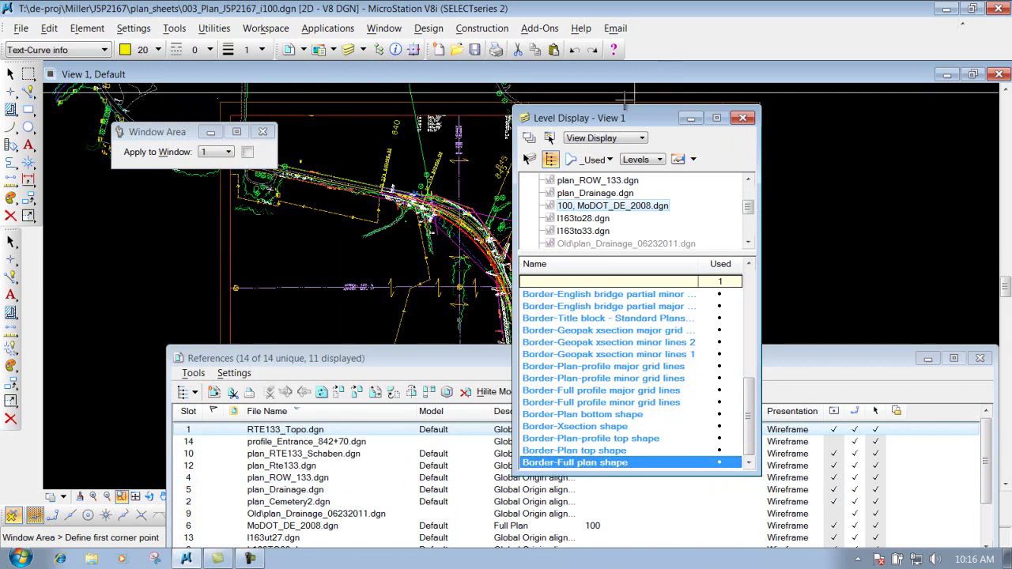
{"action": "left_click_drag", "start_coordinate": [615, 123], "coordinate": [812, 112]}
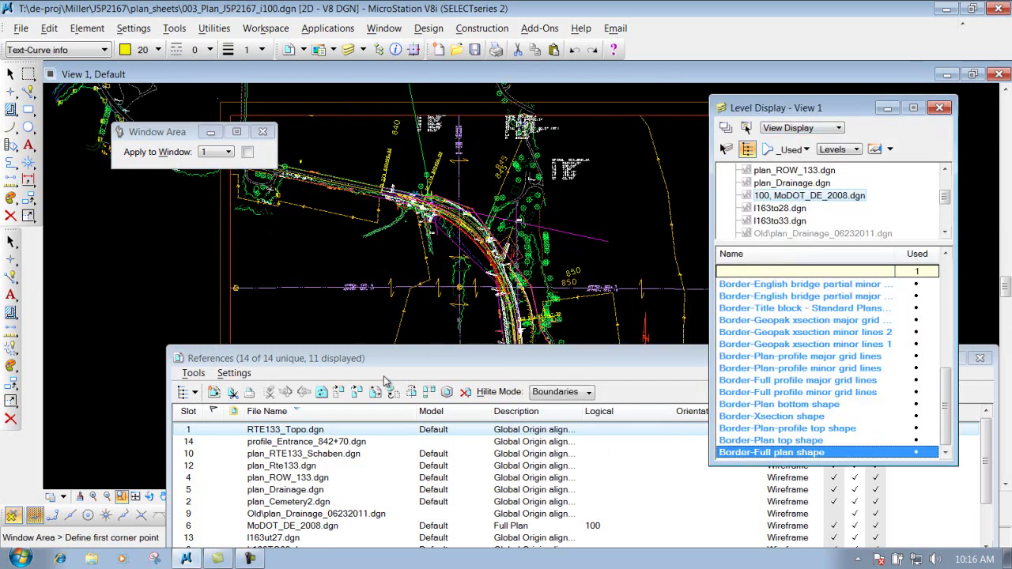
{"action": "left_click_drag", "start_coordinate": [411, 359], "coordinate": [420, 558]}
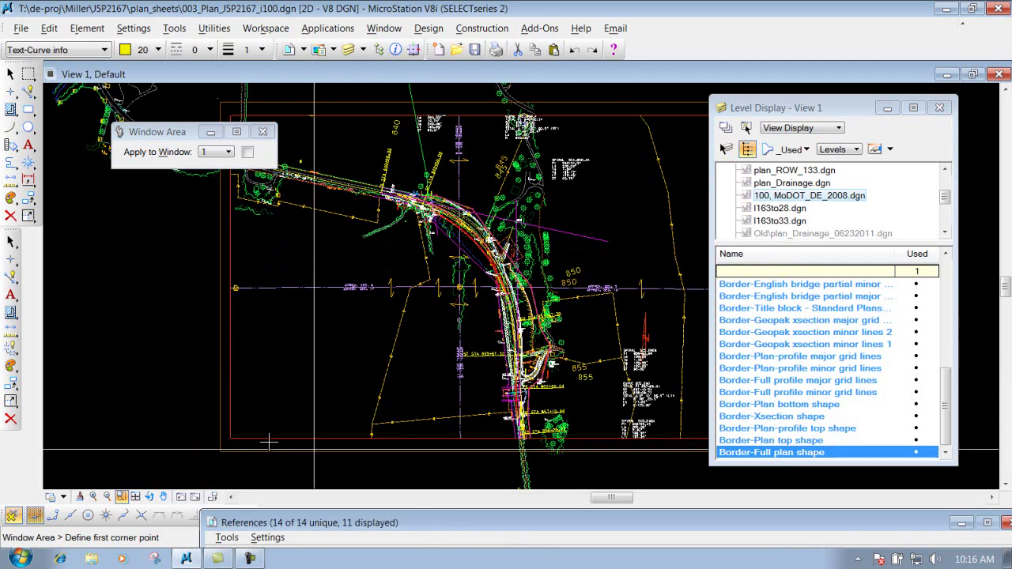
Try displaying the Border-Plan top shape level in place of the Border-Full plan shape level
{"action": "left_click", "coordinate": [812, 453]}
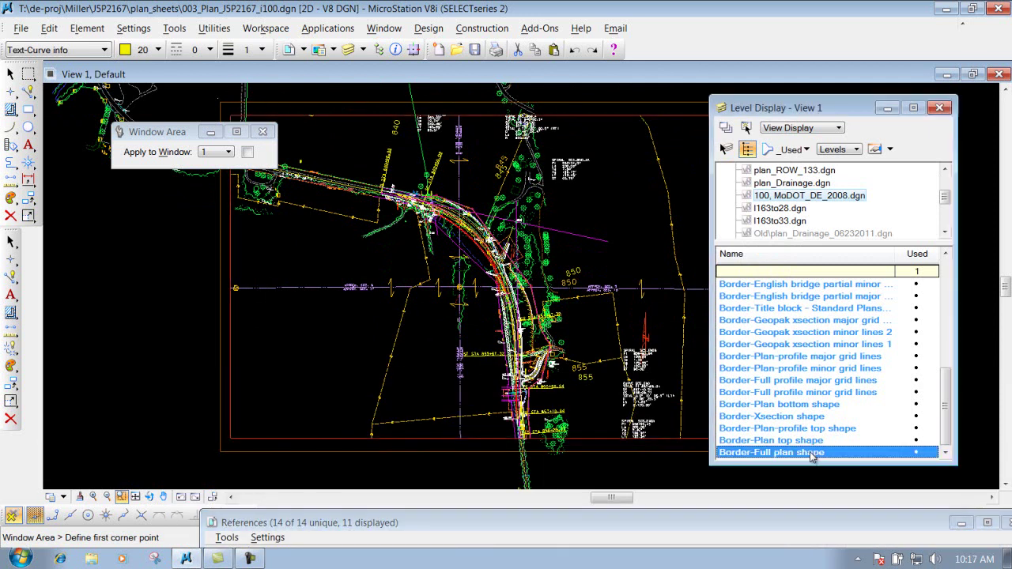
{"action": "left_click", "coordinate": [757, 442]}
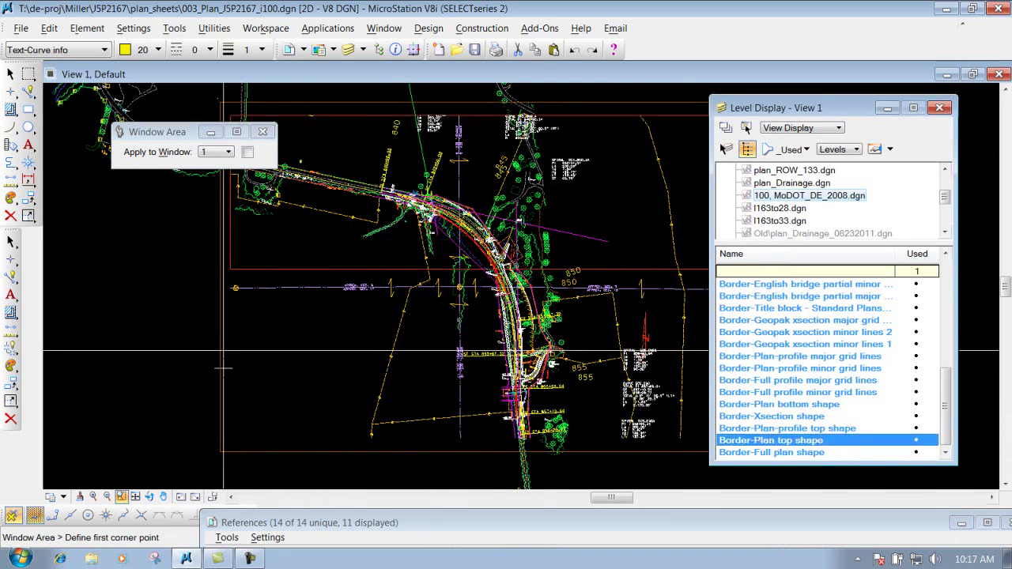
{"action": "left_click", "coordinate": [798, 433]}
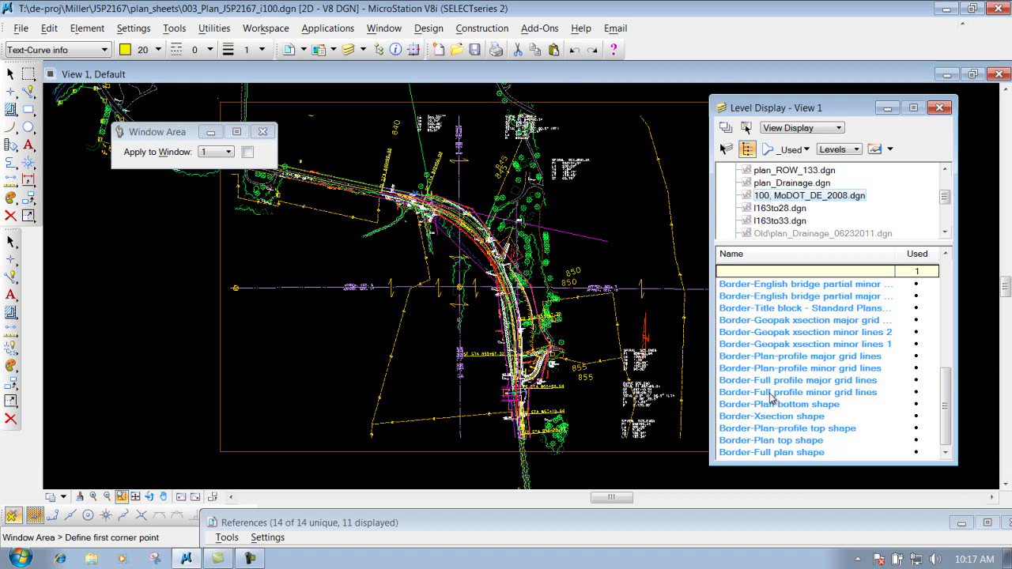
Display the Border-Full plan shape level and close the level display settings
{"action": "left_click", "coordinate": [779, 454]}
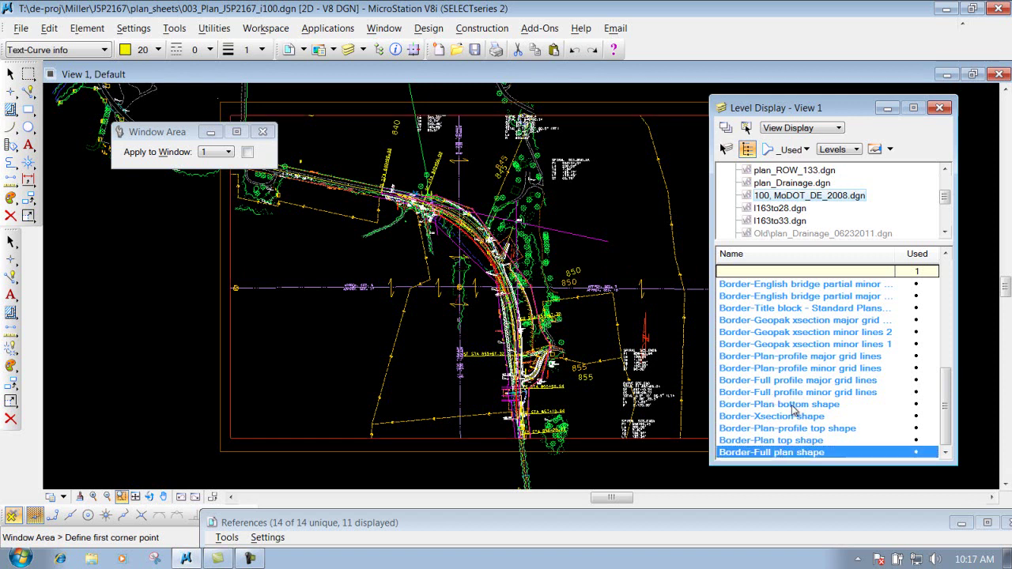
{"action": "left_click", "coordinate": [940, 107]}
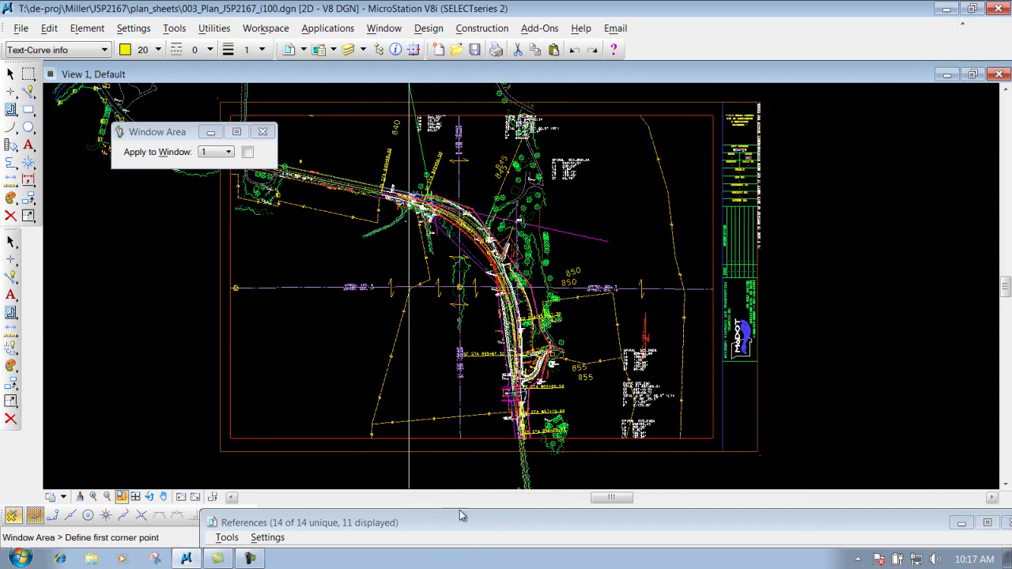
Try selecting several references individually, and as a range from RTE133_Topo.dgn through Old\plan_Drainage_06232011.dgn
{"action": "mouse_move", "coordinate": [332, 522]}
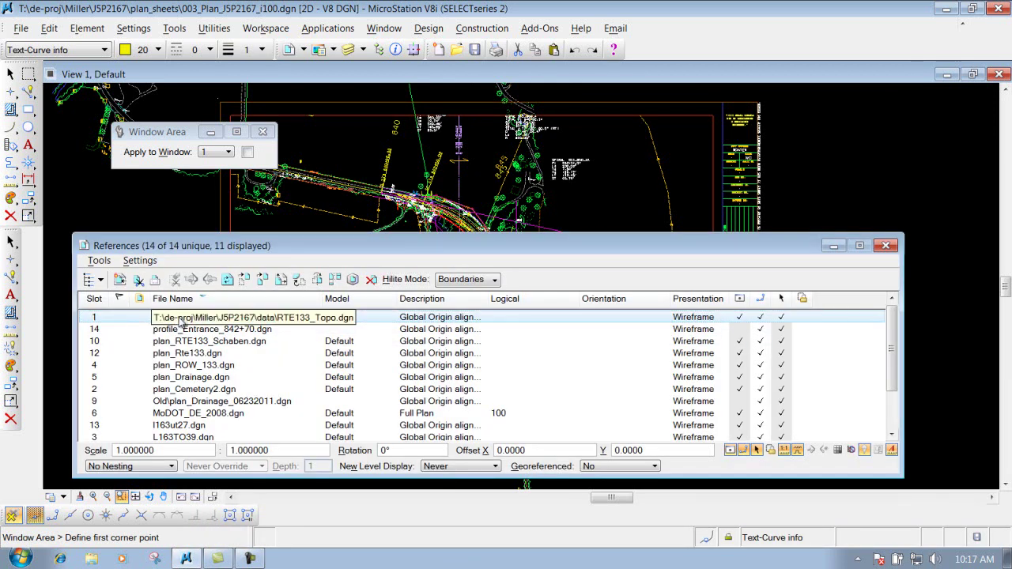
{"action": "left_click", "coordinate": [184, 365], "text": "ctrl"}
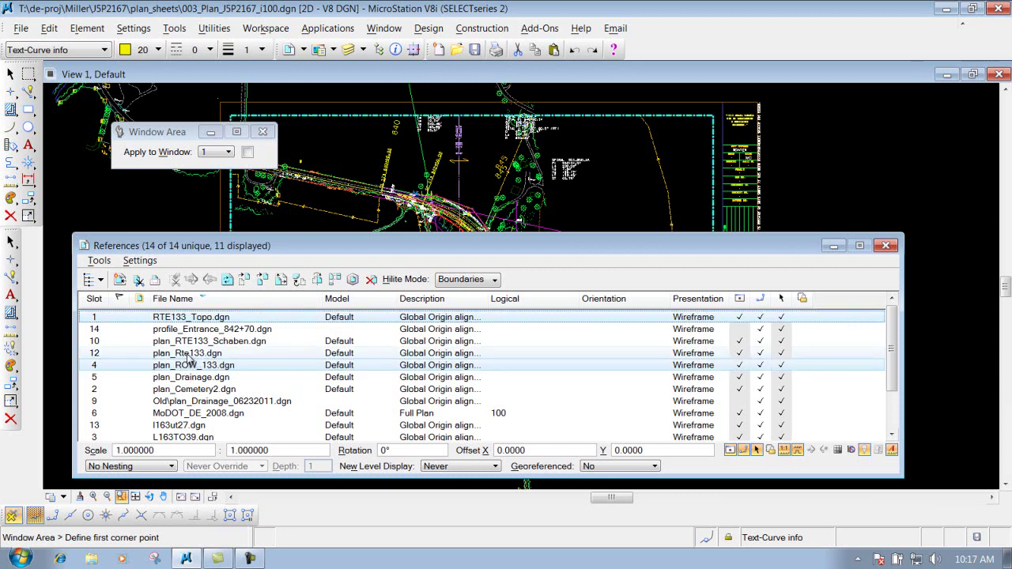
{"action": "left_click", "coordinate": [190, 353], "text": "ctrl"}
{"action": "left_click", "coordinate": [196, 341], "text": "ctrl"}
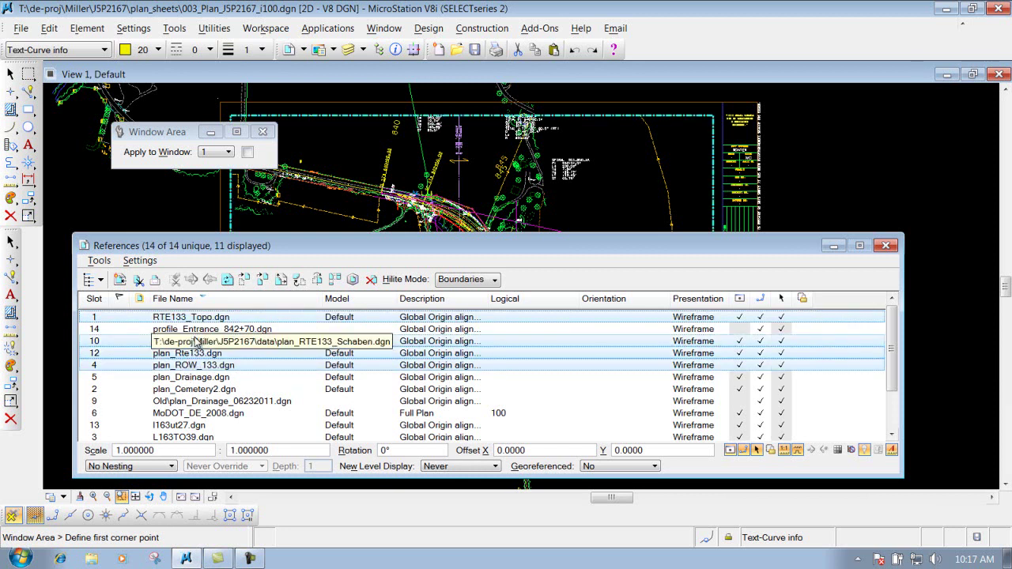
{"action": "left_click", "coordinate": [200, 319]}
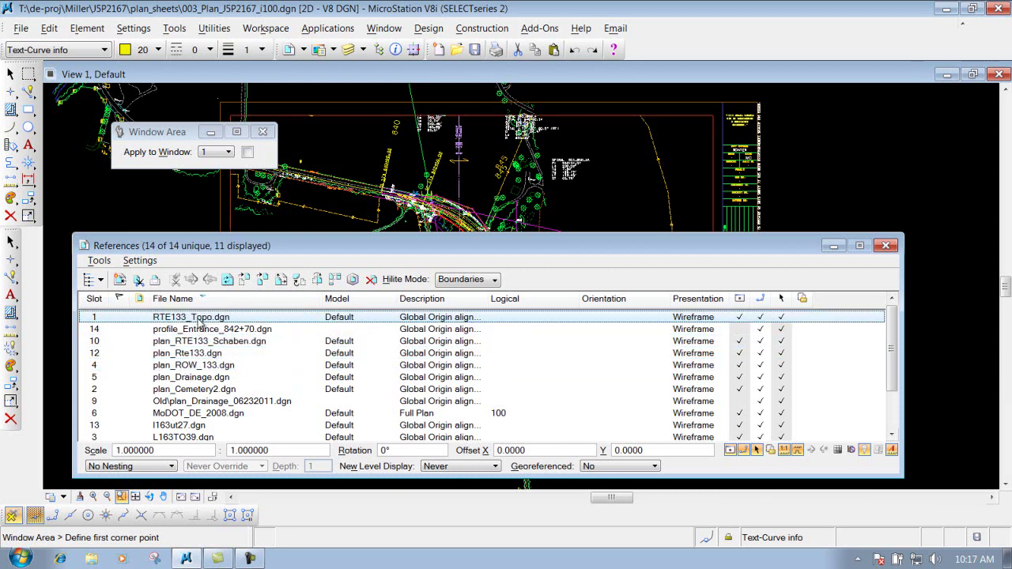
{"action": "left_click", "coordinate": [198, 401], "text": "shift"}
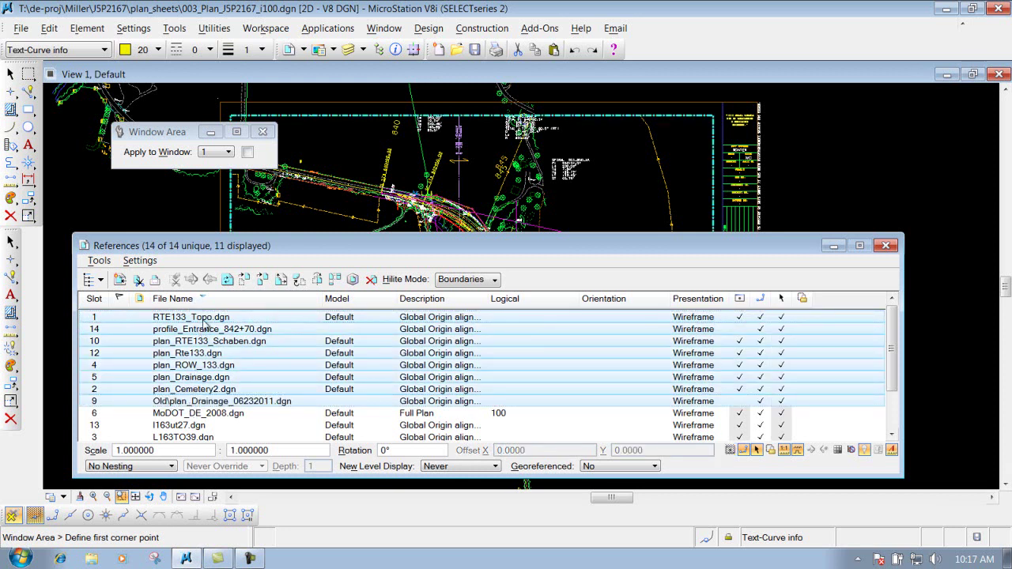
Clip only the RTE133_Topo.dgn reference to the full plan shape, using the Element method and the References dialog list
{"action": "left_click", "coordinate": [193, 319]}
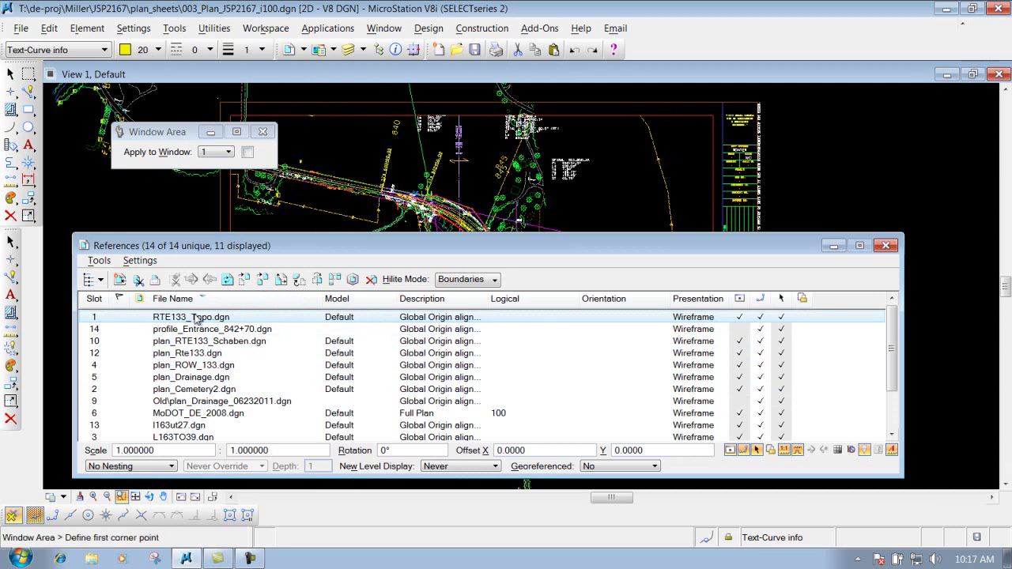
{"action": "left_click", "coordinate": [99, 262]}
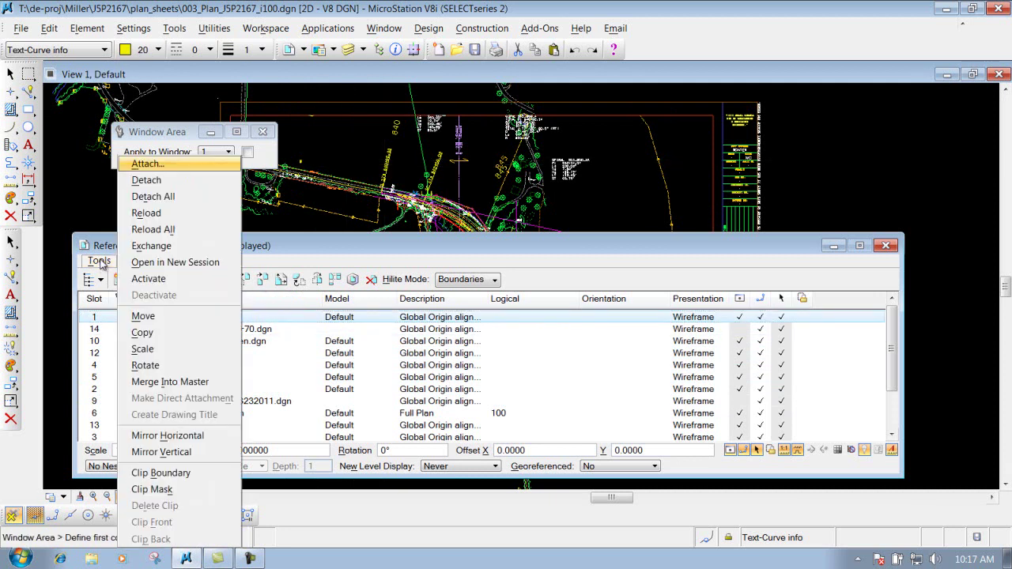
{"action": "left_click", "coordinate": [150, 473]}
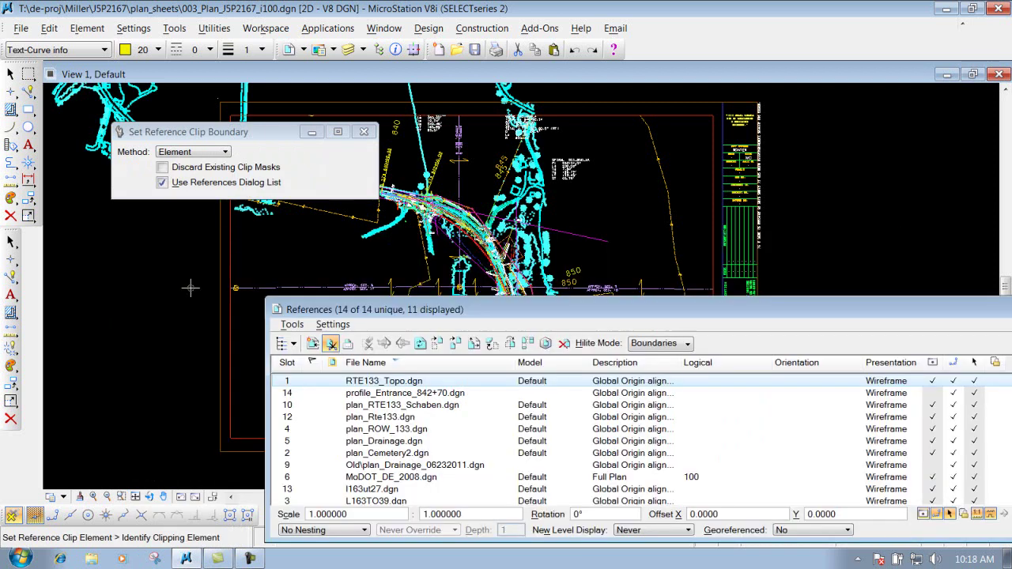
{"action": "left_click", "coordinate": [224, 152]}
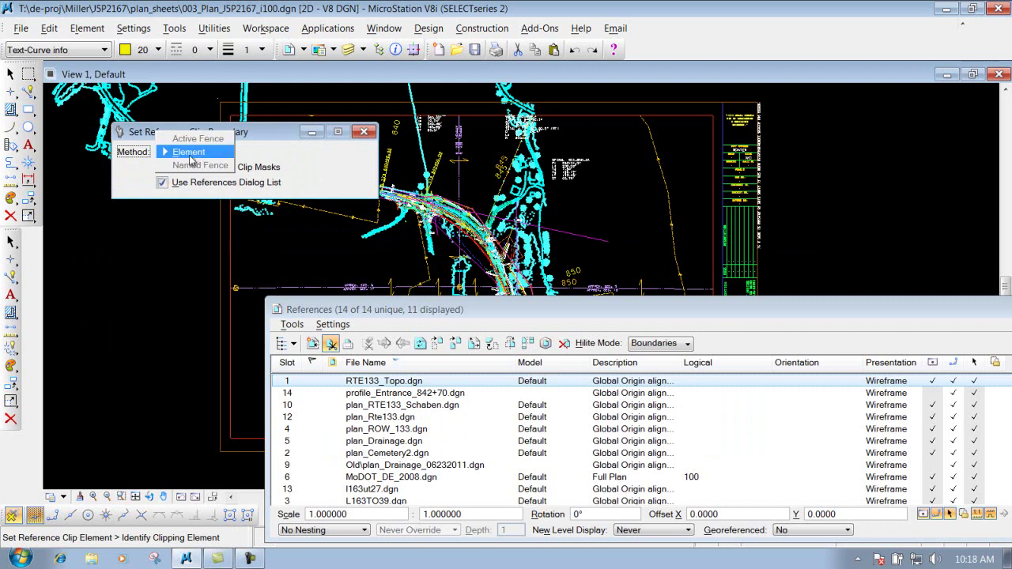
{"action": "left_click", "coordinate": [197, 153]}
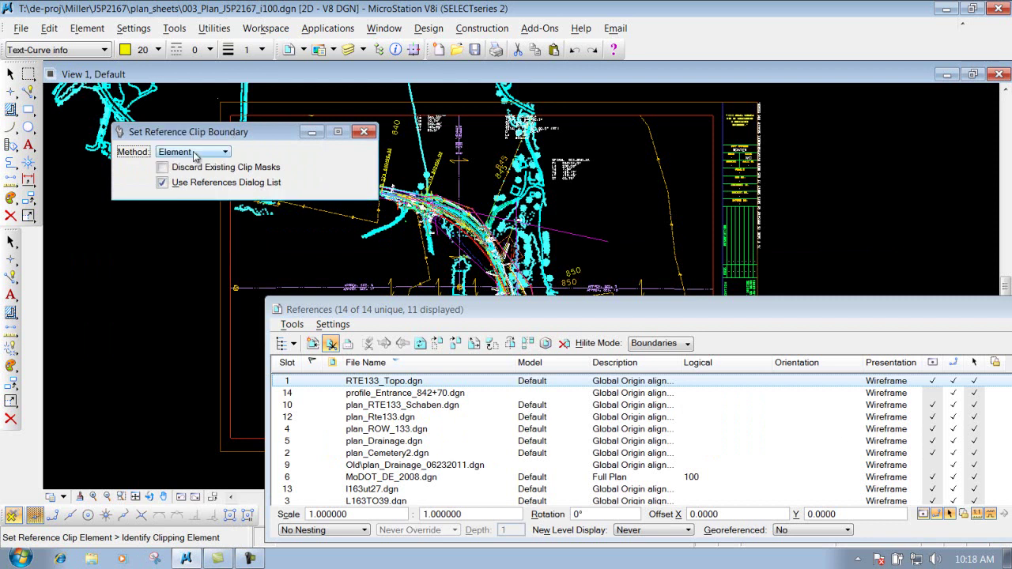
{"action": "left_click", "coordinate": [162, 183]}
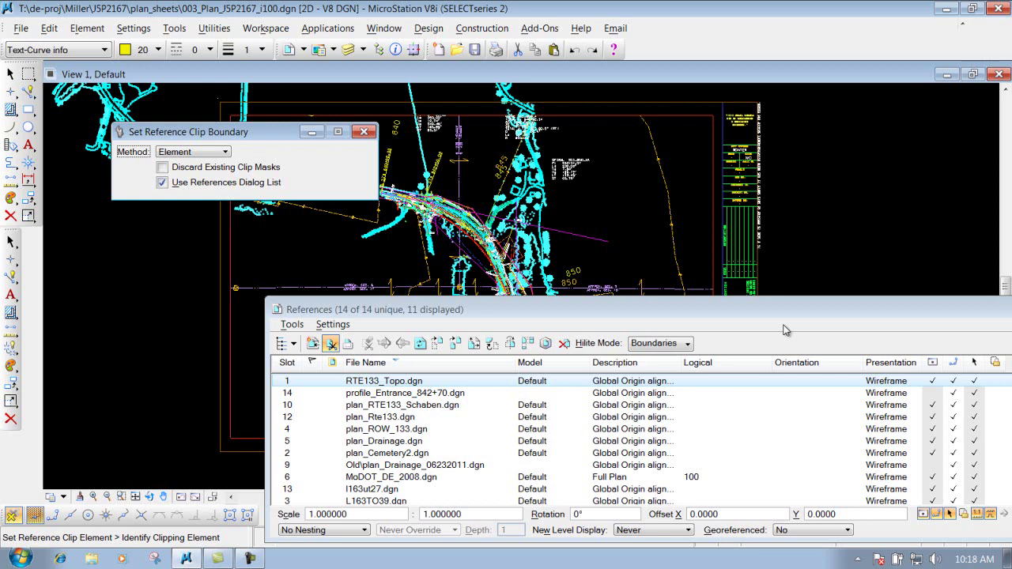
{"action": "left_click", "coordinate": [232, 247]}
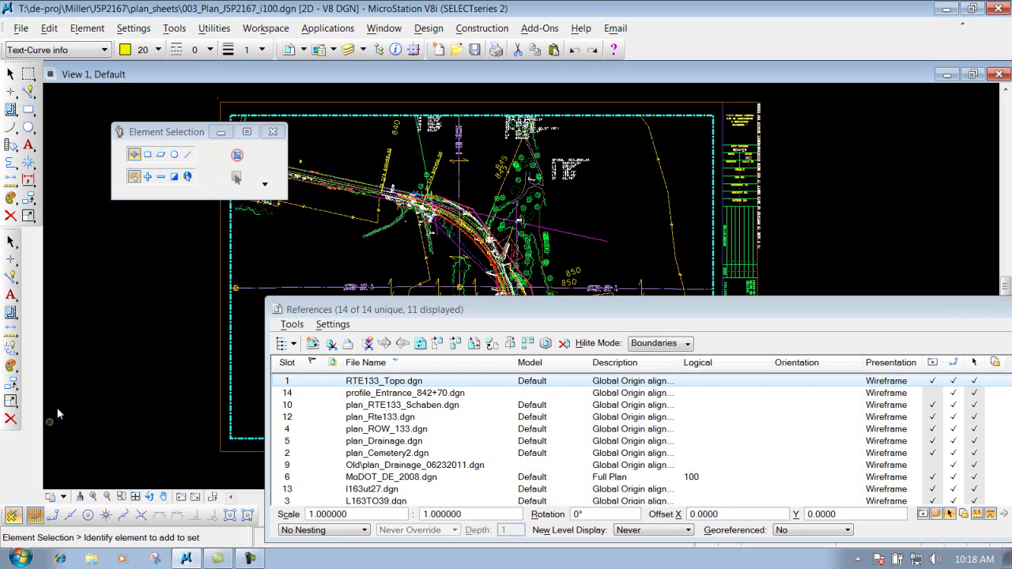
Fit the view to examine the clipped topo reference and review the clip commands available for it
{"action": "left_click_drag", "start_coordinate": [576, 309], "coordinate": [564, 274]}
{"action": "left_click", "coordinate": [135, 496]}
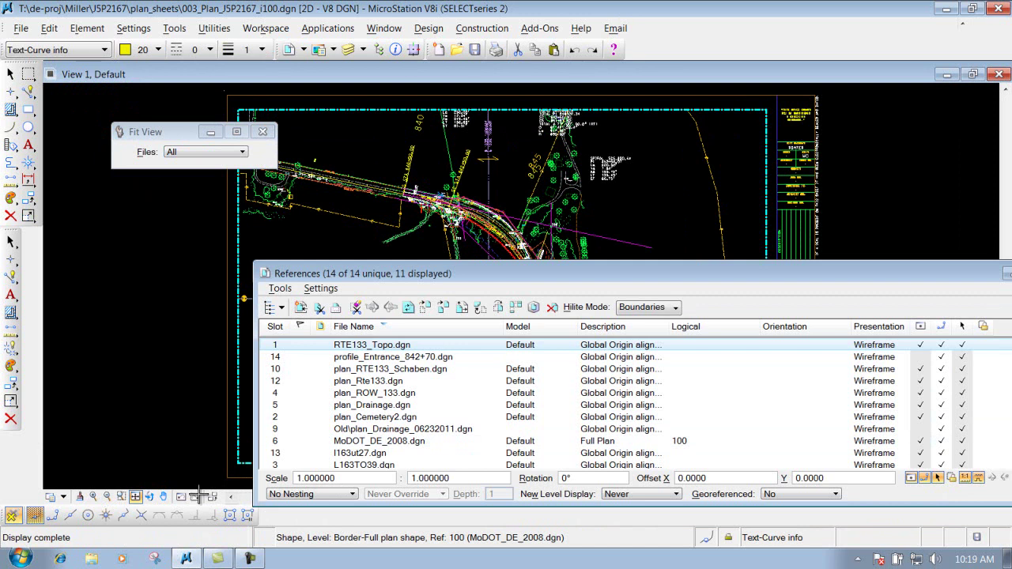
{"action": "left_click_drag", "start_coordinate": [285, 273], "coordinate": [143, 214]}
{"action": "left_click", "coordinate": [137, 230]}
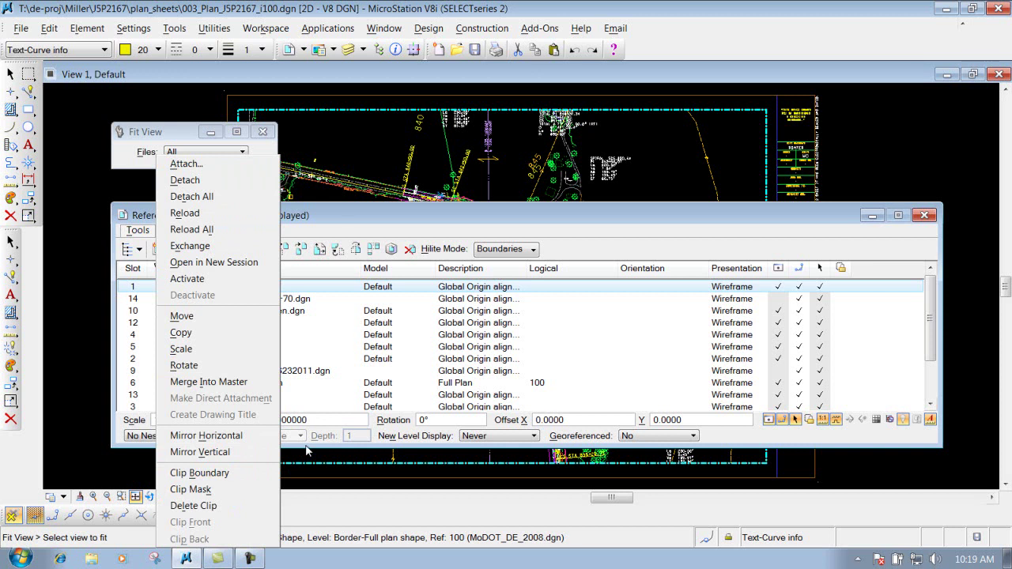
{"action": "left_click", "coordinate": [839, 217]}
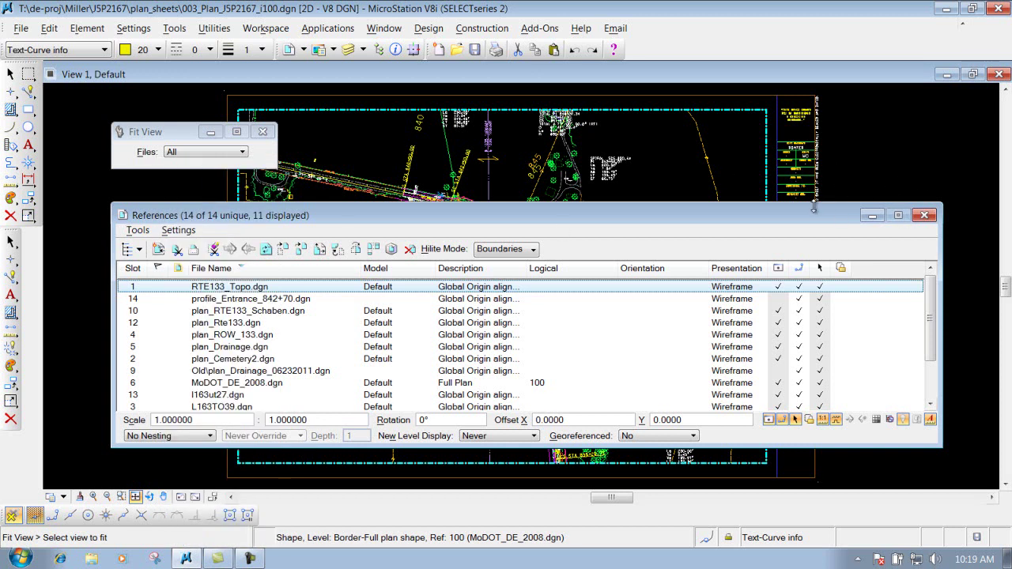
Try to apply a clip mask to the plan_Drainage.dgn reference without a fence in place
{"action": "left_click_drag", "start_coordinate": [783, 215], "coordinate": [821, 112]}
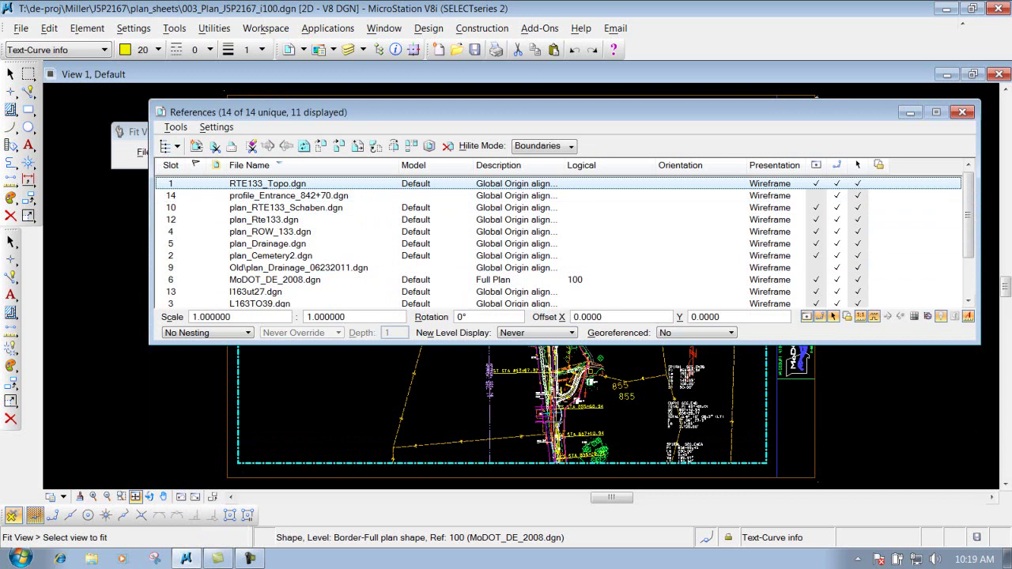
{"action": "left_click", "coordinate": [269, 244]}
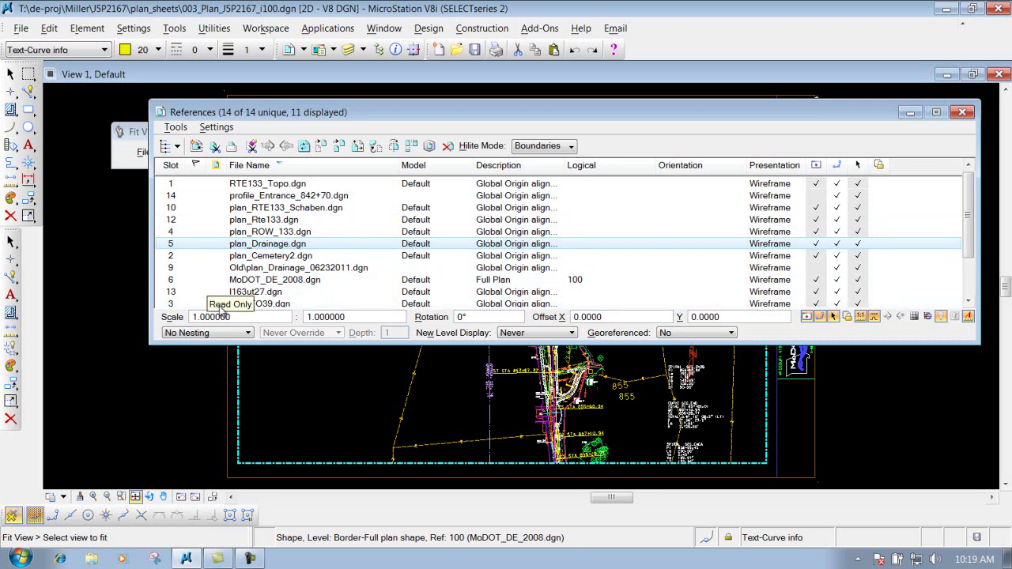
{"action": "left_click", "coordinate": [177, 127]}
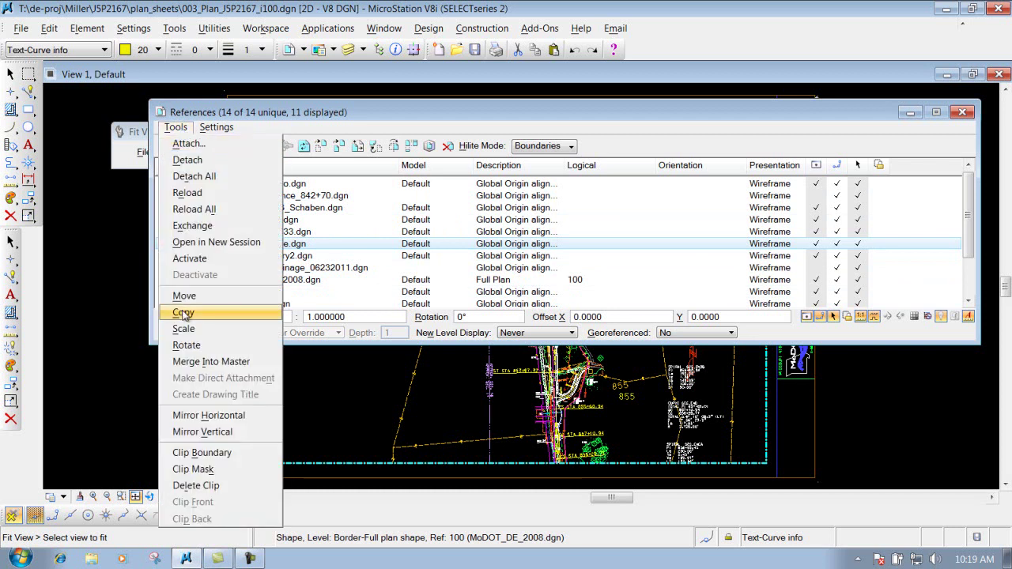
{"action": "left_click", "coordinate": [193, 469]}
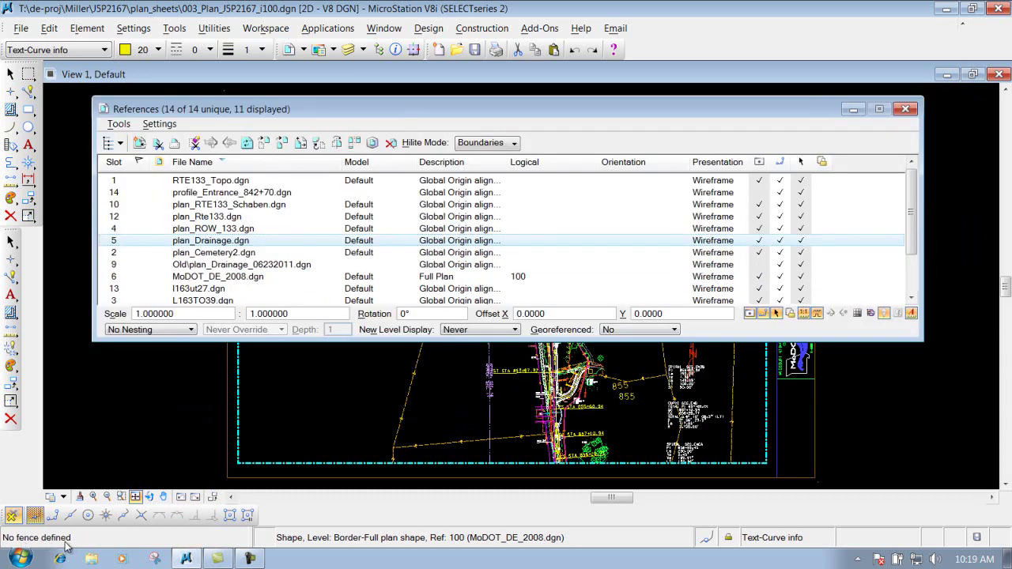
Place a rectangular block fence across the lower part of the roadway, beside the 855 contour labels
{"action": "left_click", "coordinate": [28, 74]}
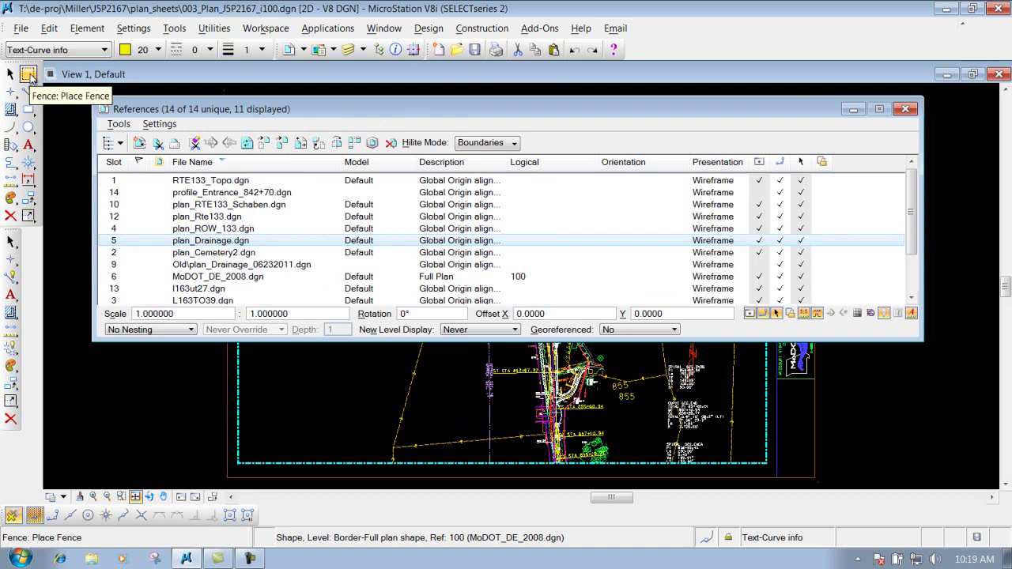
{"action": "left_click", "coordinate": [29, 75]}
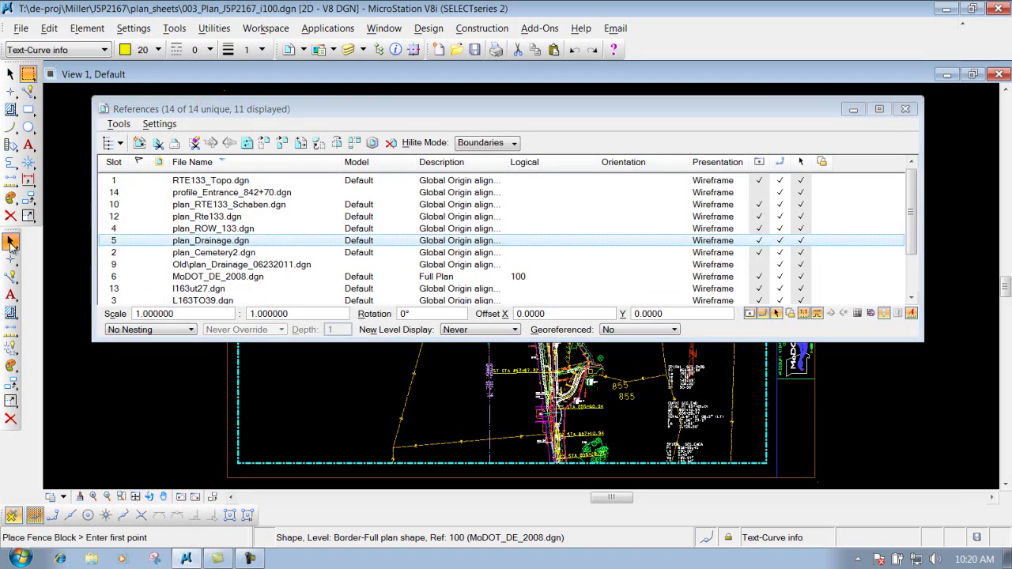
{"action": "left_click", "coordinate": [10, 245]}
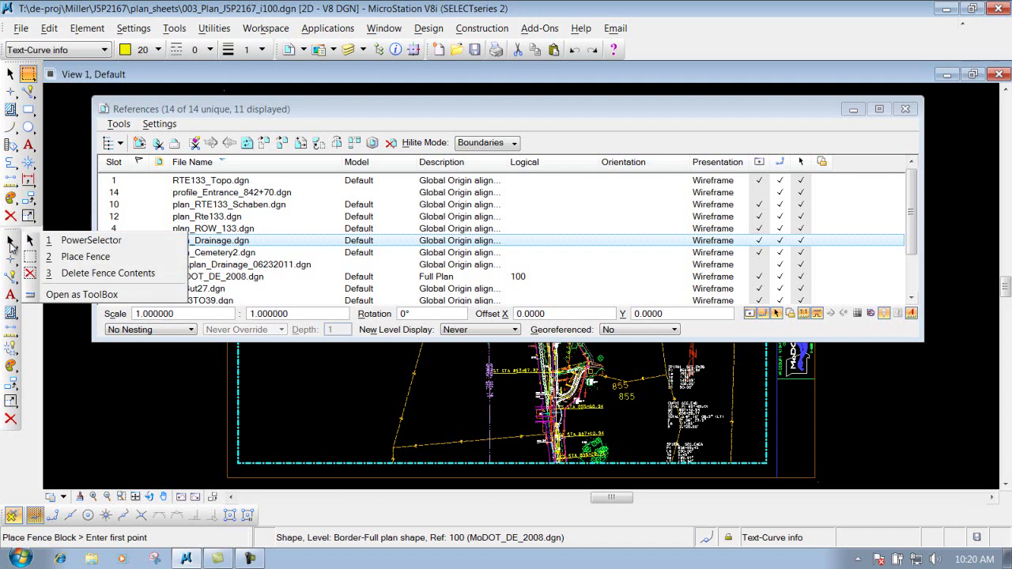
{"action": "left_click", "coordinate": [113, 260]}
{"action": "left_click", "coordinate": [518, 382]}
{"action": "left_click", "coordinate": [617, 422]}
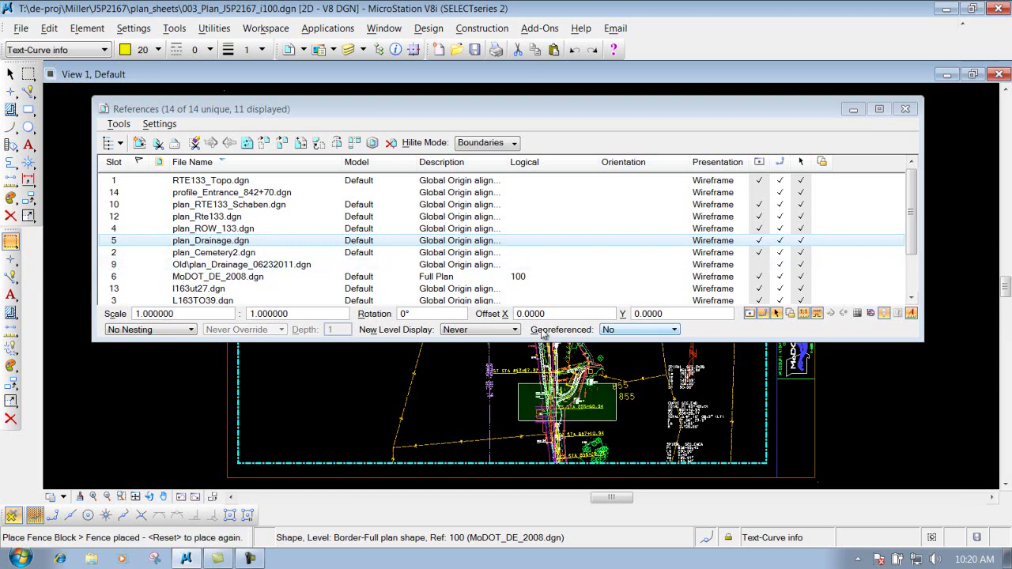
Select all references from RTE133_Topo.dgn through I163ae23.dgn and clip-mask them with the placed fence
{"action": "left_click", "coordinate": [227, 182]}
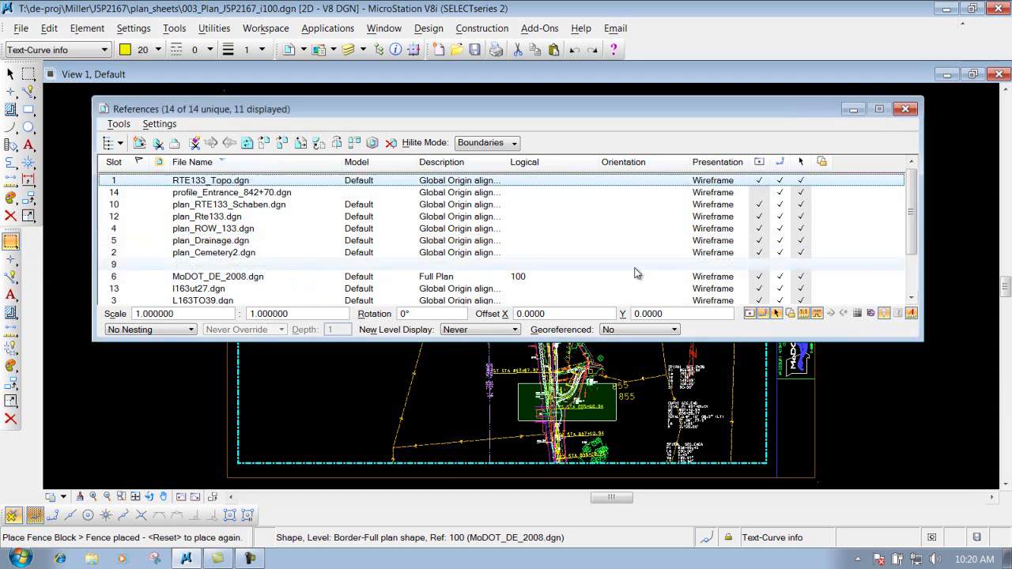
{"action": "scroll", "coordinate": [915, 290], "scroll_direction": "down", "scroll_amount": 4}
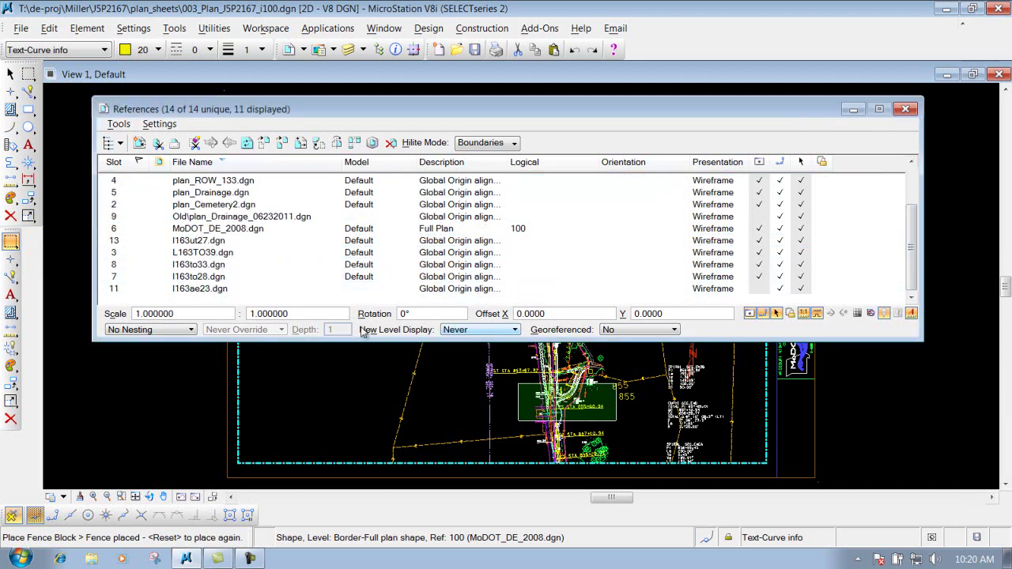
{"action": "left_click", "coordinate": [204, 290], "text": "shift"}
{"action": "scroll", "coordinate": [283, 204], "scroll_direction": "up", "scroll_amount": 2}
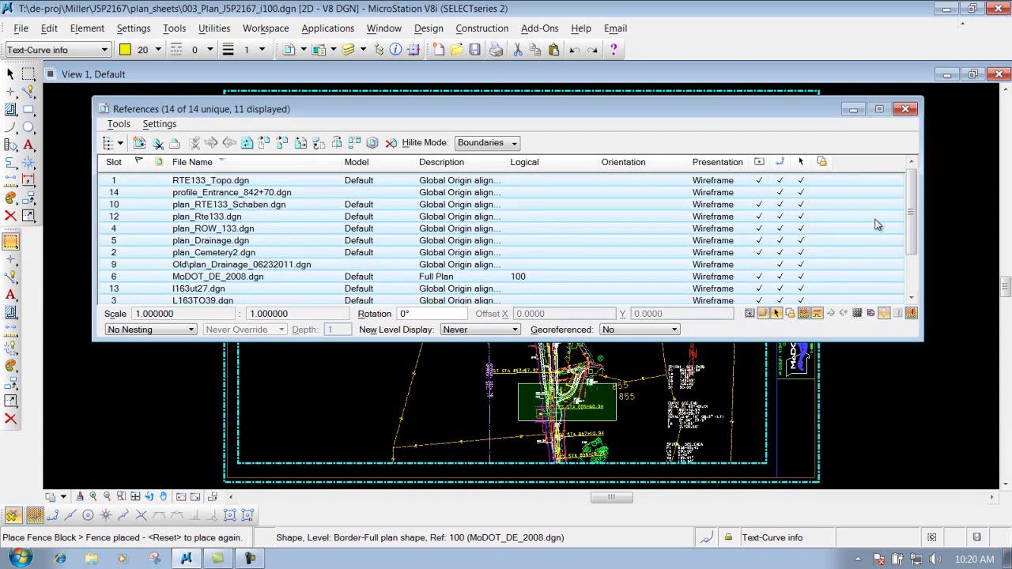
{"action": "scroll", "coordinate": [907, 238], "scroll_direction": "down", "scroll_amount": 2}
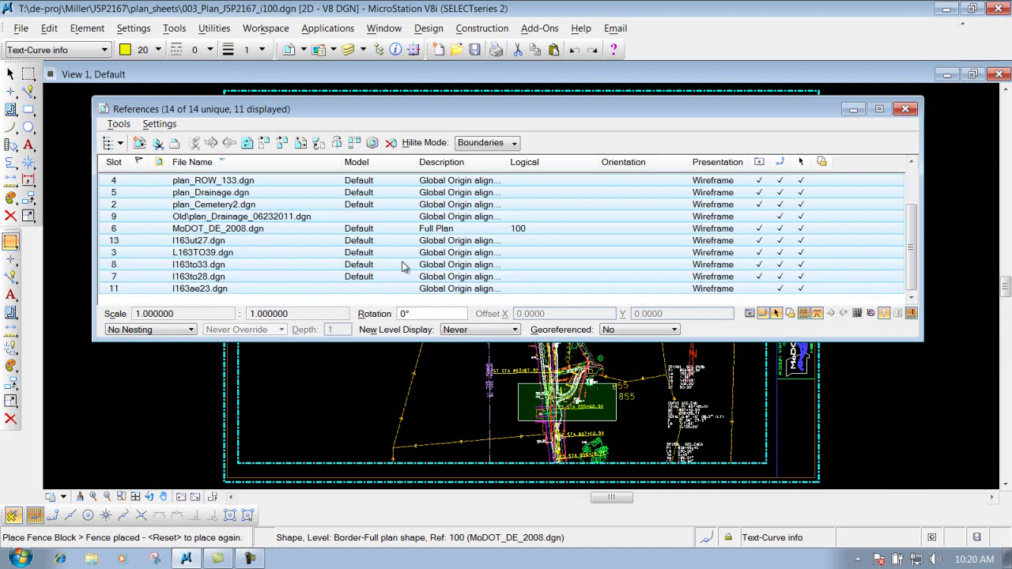
{"action": "left_click", "coordinate": [119, 126]}
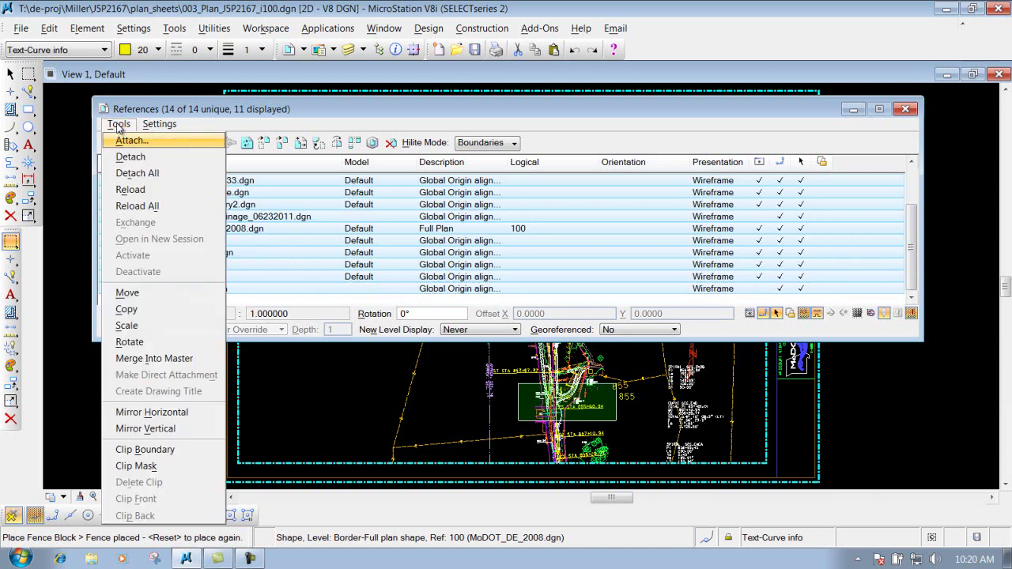
{"action": "left_click", "coordinate": [137, 465]}
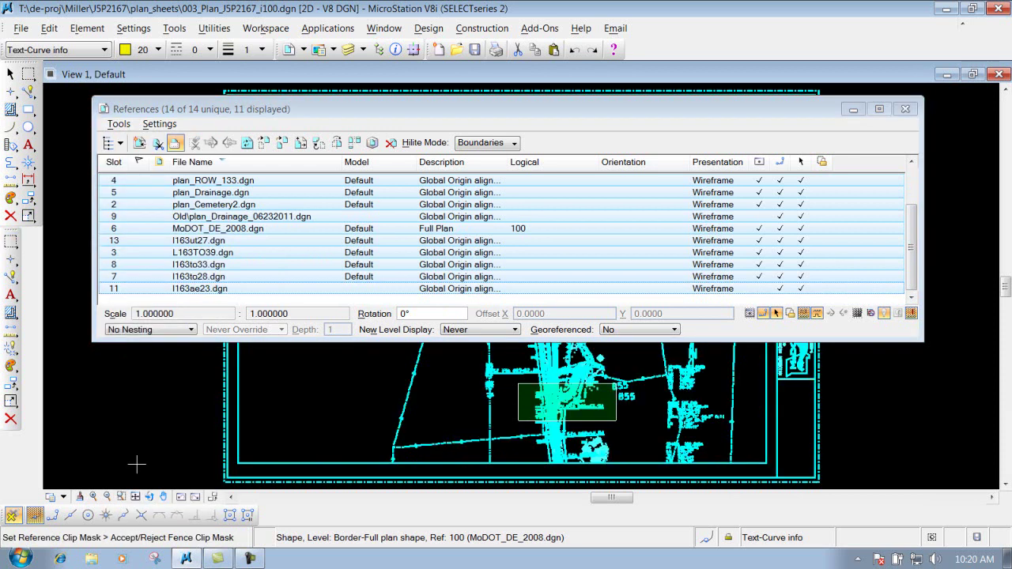
{"action": "left_click", "coordinate": [518, 412]}
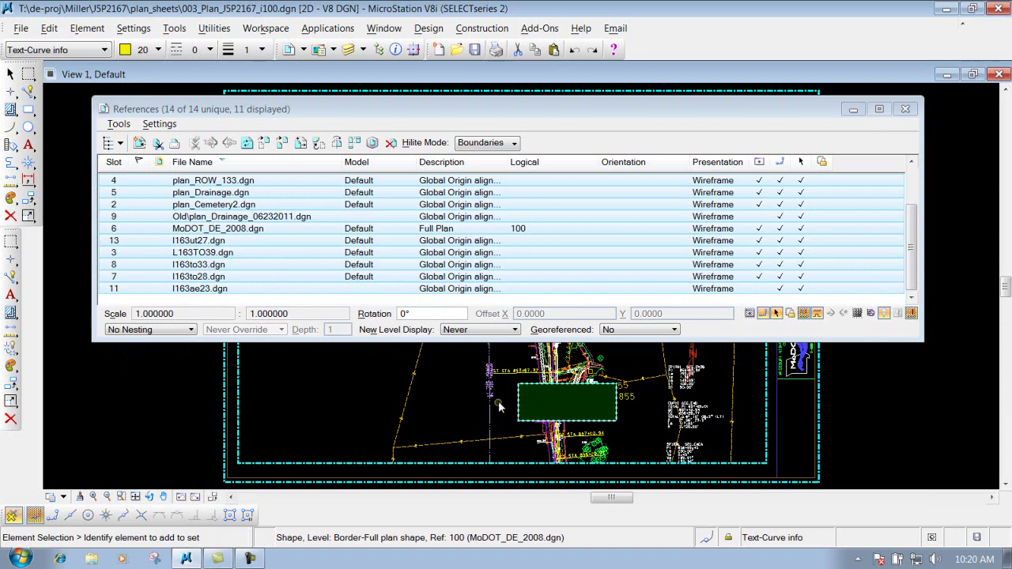
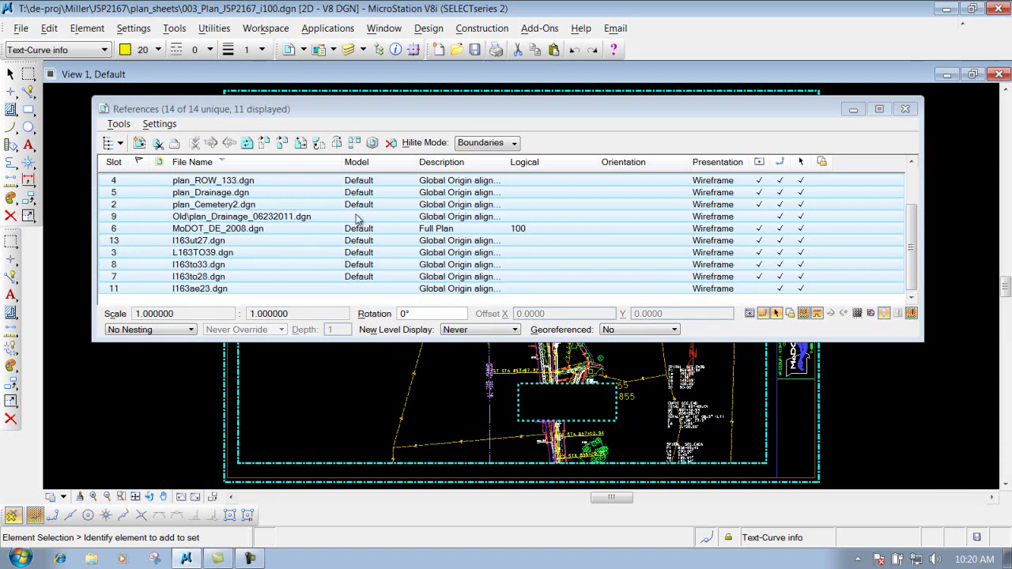
Close the References dialog to examine the masked area, and reopen it to review the full reference selection
{"action": "left_click", "coordinate": [905, 109]}
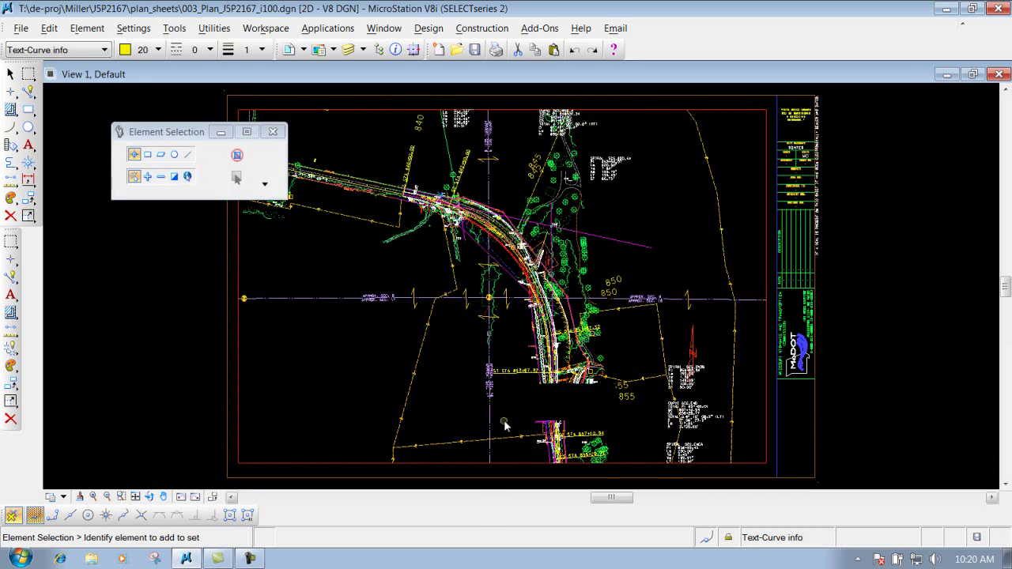
{"action": "left_click", "coordinate": [27, 144]}
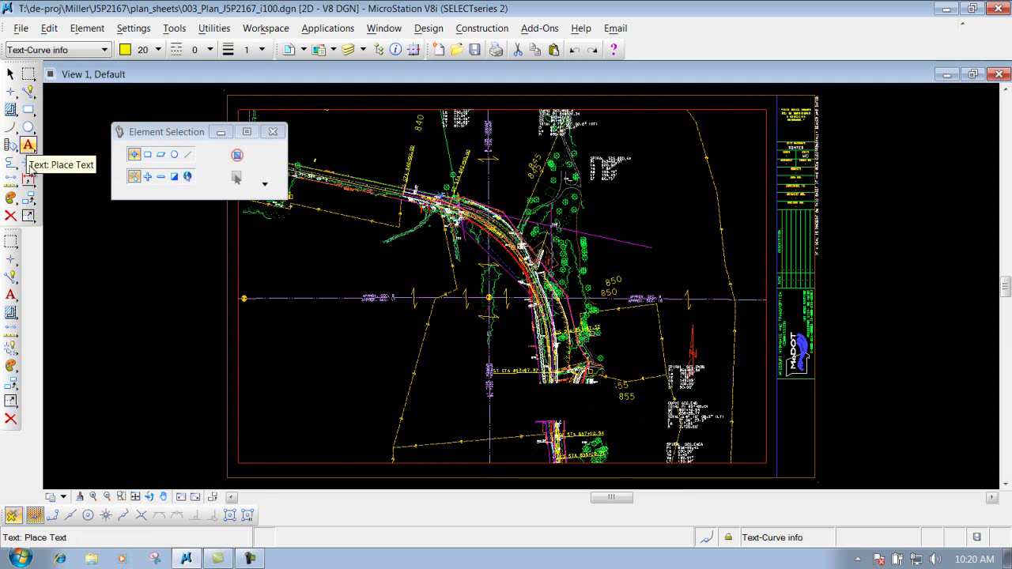
{"action": "left_click", "coordinate": [116, 356]}
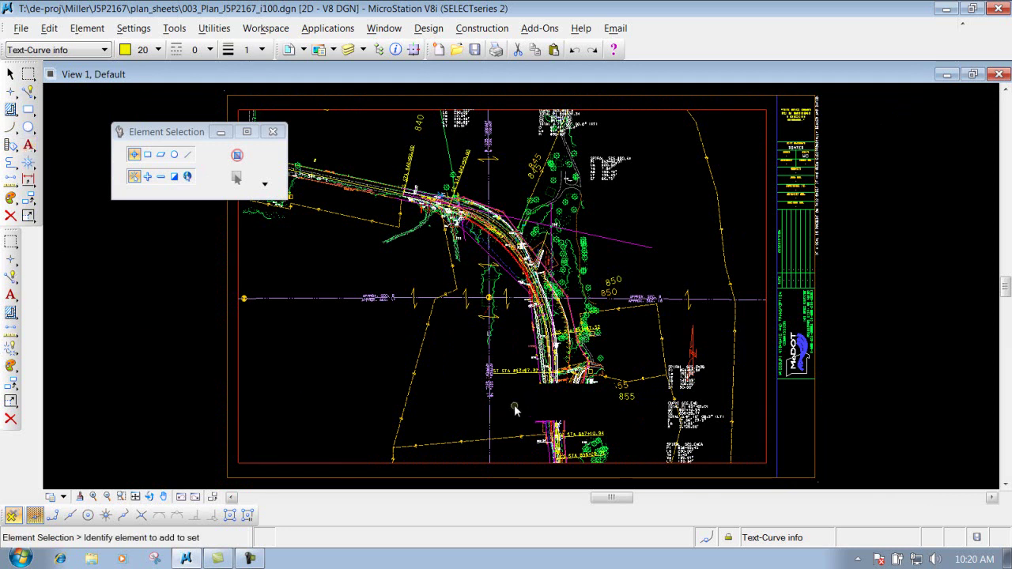
{"action": "left_click", "coordinate": [291, 49]}
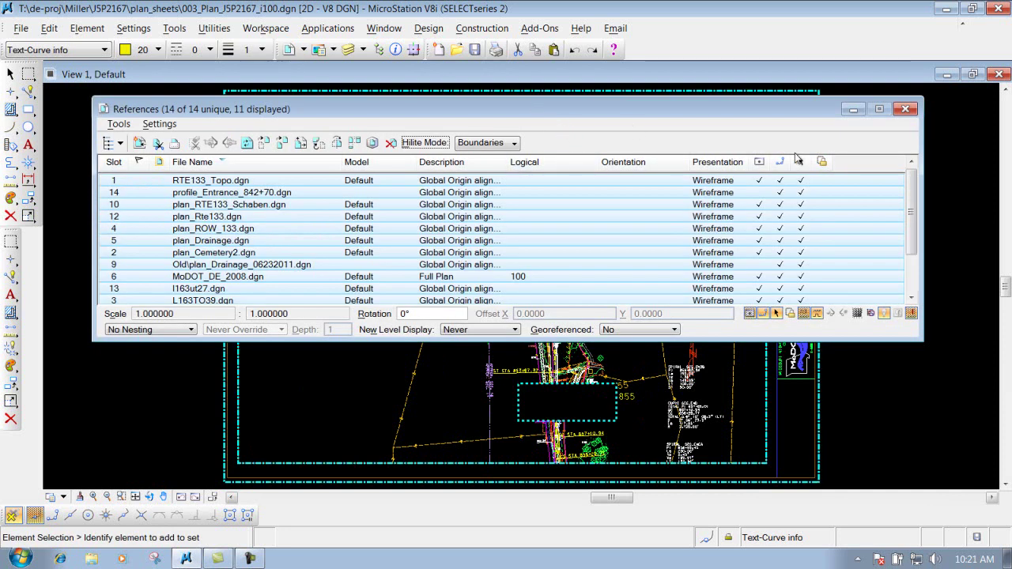
{"action": "left_click_drag", "start_coordinate": [912, 210], "coordinate": [913, 245]}
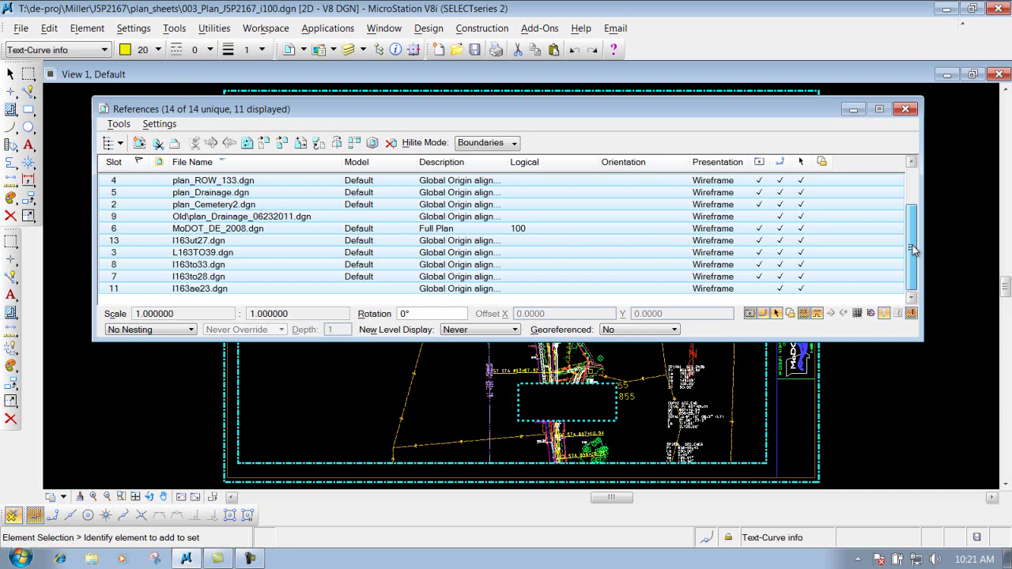
{"action": "scroll", "coordinate": [855, 219], "scroll_direction": "up", "scroll_amount": 2}
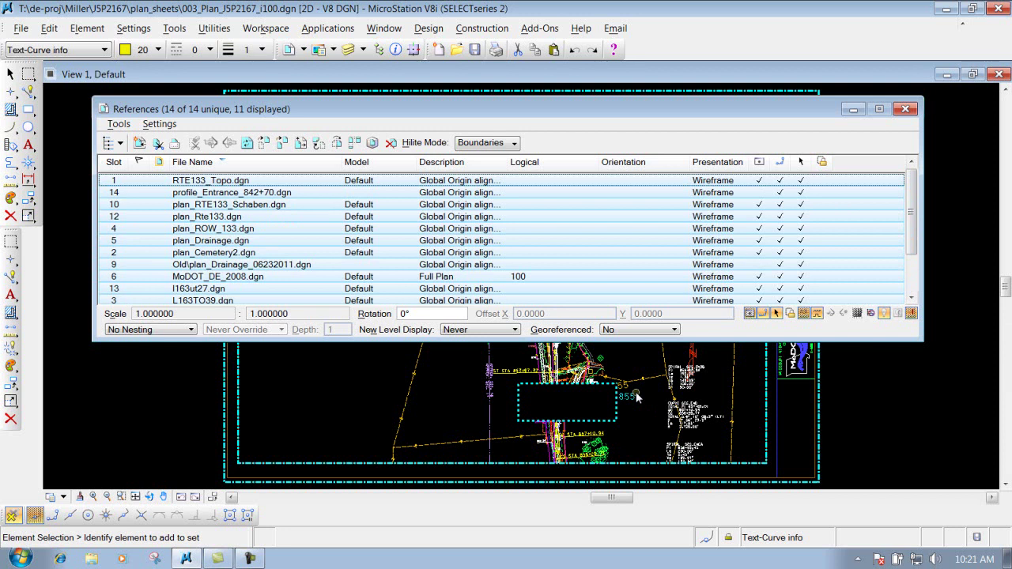
Select plan_ROW_133.dgn, plan_Drainage.dgn and profile_Entrance_842+70.dgn individually to check their highlighted clip boundaries
{"action": "left_click", "coordinate": [224, 228]}
{"action": "scroll", "coordinate": [224, 226], "scroll_direction": "down", "scroll_amount": 2}
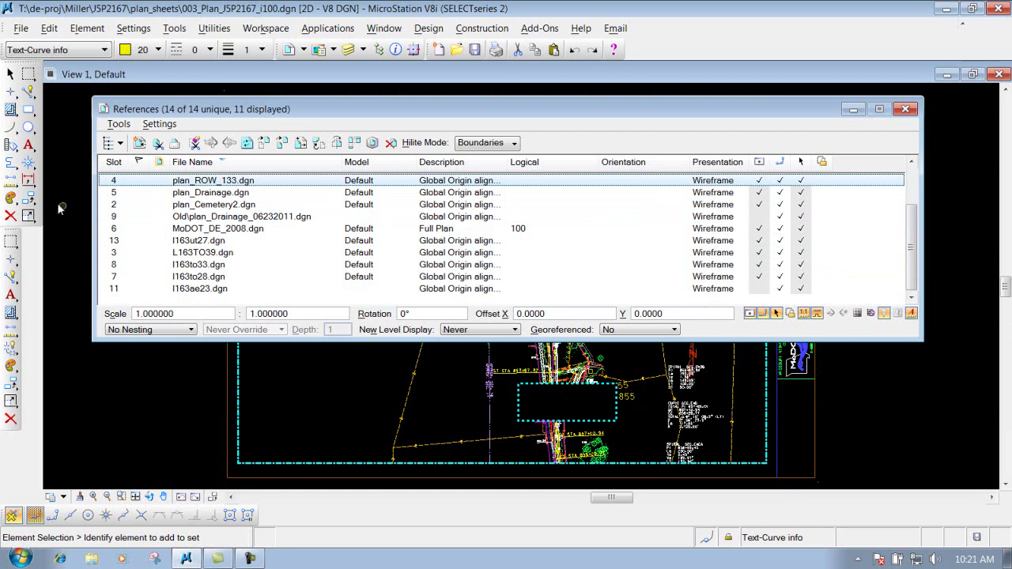
{"action": "left_click", "coordinate": [227, 193]}
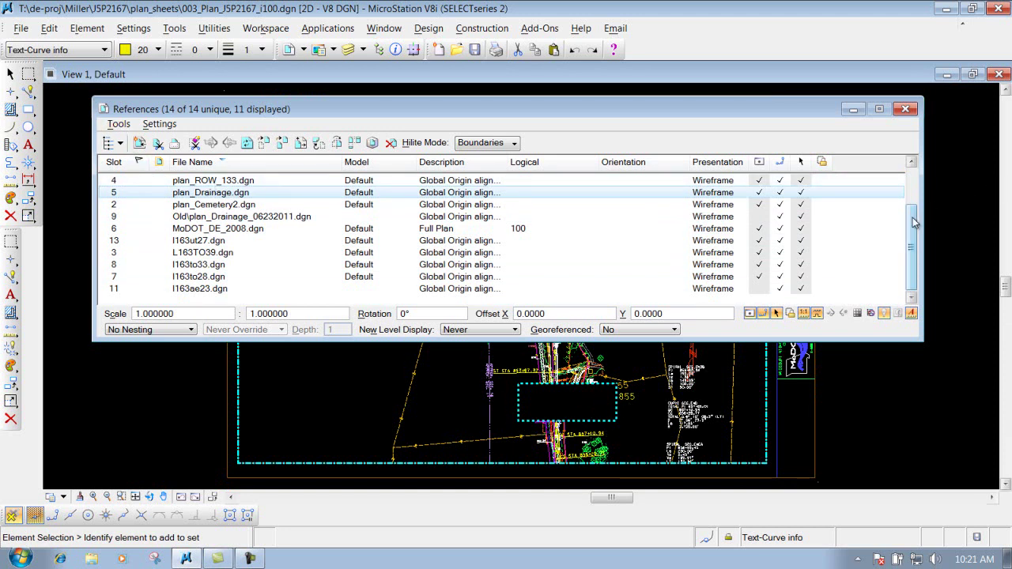
{"action": "scroll", "coordinate": [912, 245], "scroll_direction": "up", "scroll_amount": 2}
{"action": "left_click", "coordinate": [185, 193]}
Delete the rectangular clip mask from the RTE133_Topo.dgn reference
{"action": "left_click", "coordinate": [190, 181]}
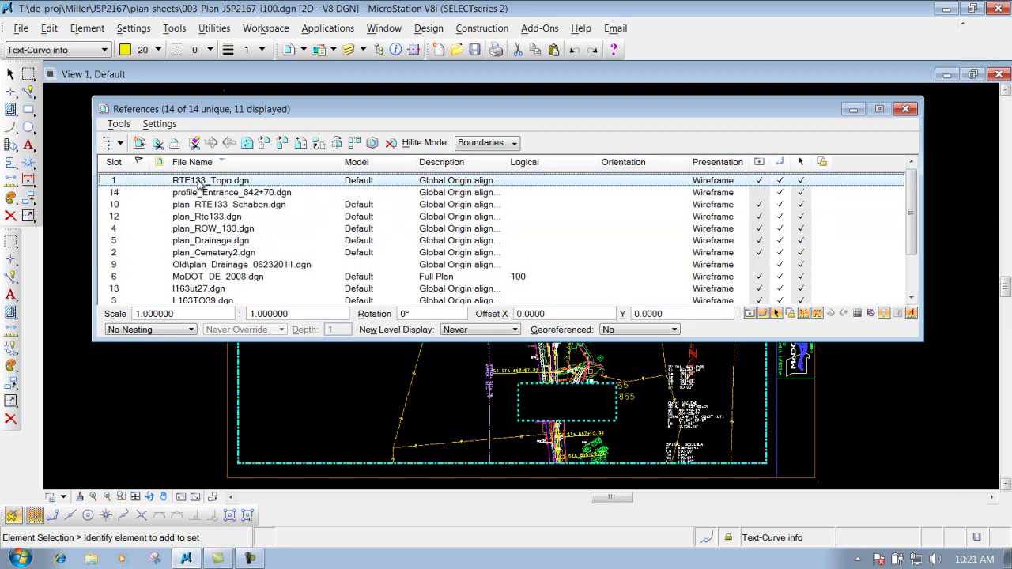
{"action": "left_click", "coordinate": [118, 124]}
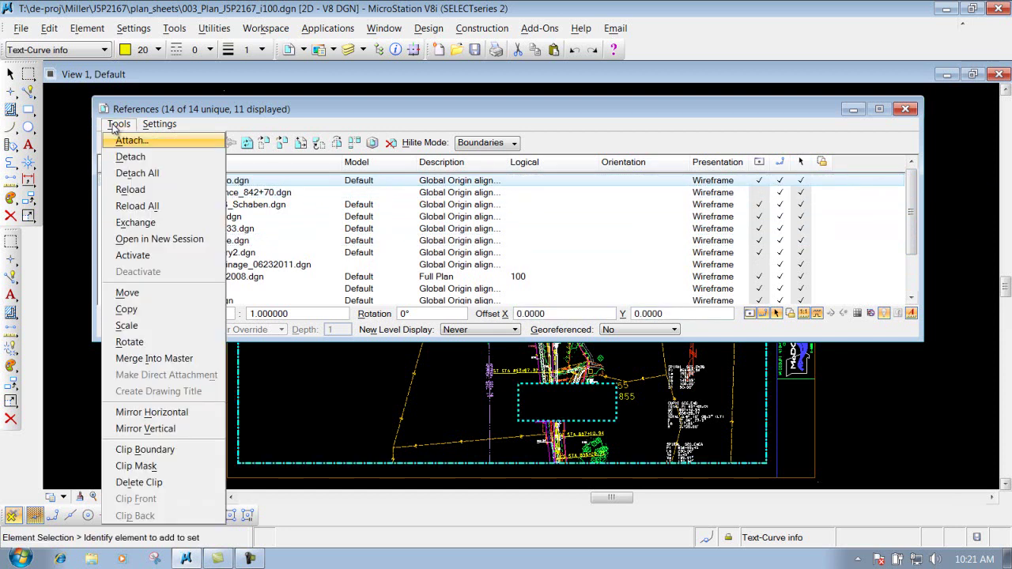
{"action": "left_click", "coordinate": [134, 484]}
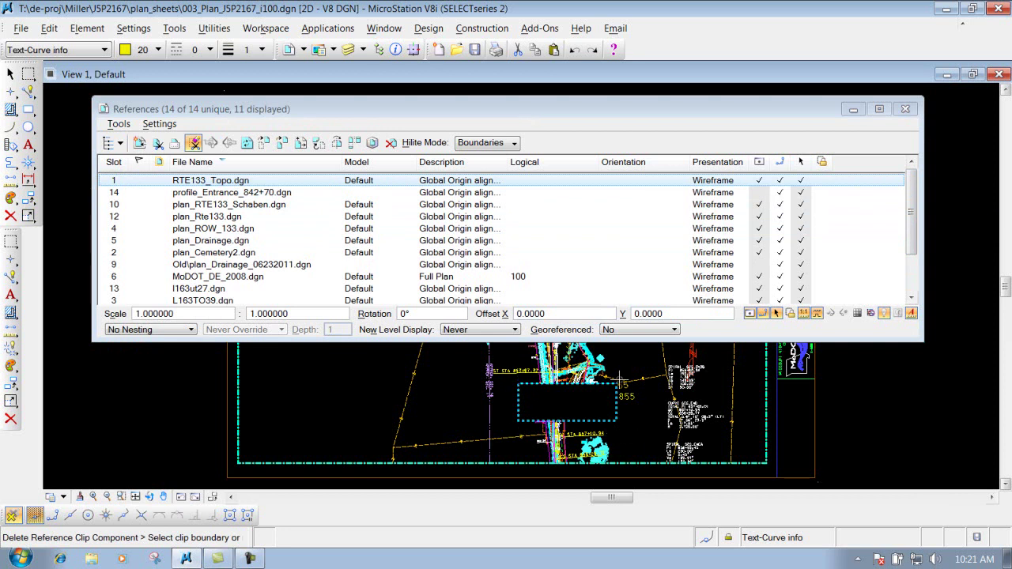
{"action": "left_click", "coordinate": [518, 391]}
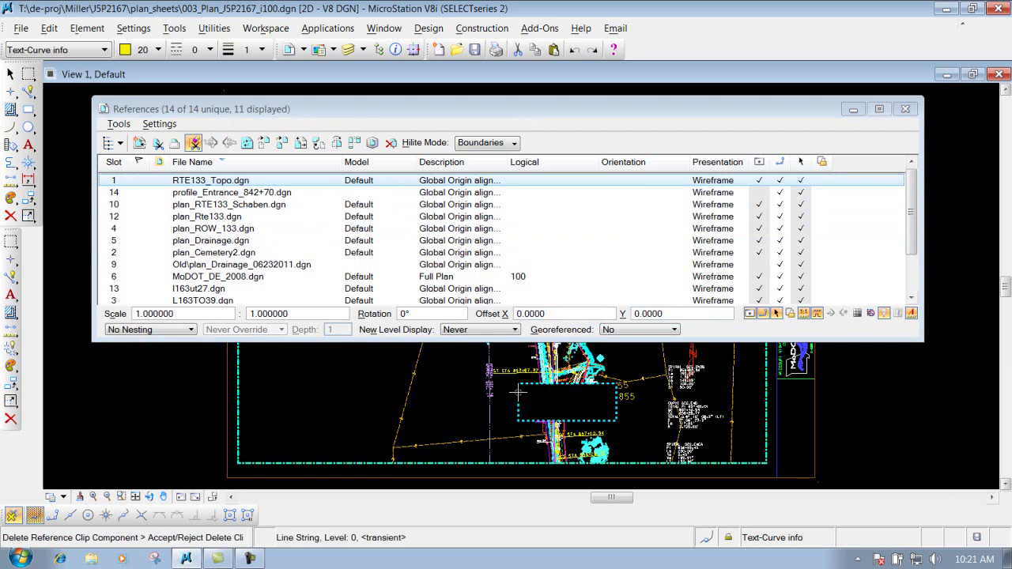
{"action": "left_click", "coordinate": [333, 384]}
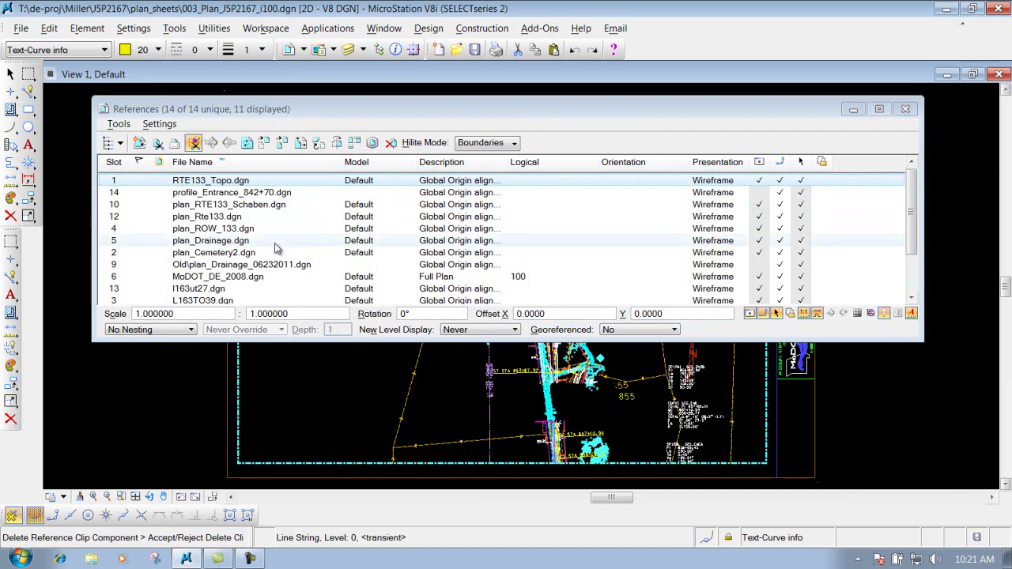
Delete the rectangular clip mask from the plan_RTE133_Schaben.dgn reference
{"action": "left_click", "coordinate": [222, 204]}
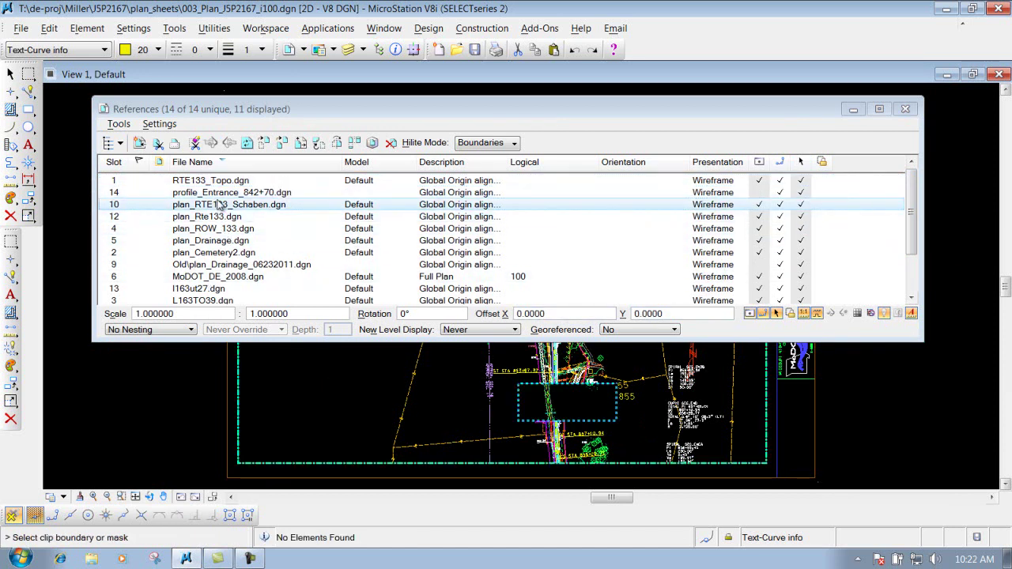
{"action": "left_click", "coordinate": [119, 124]}
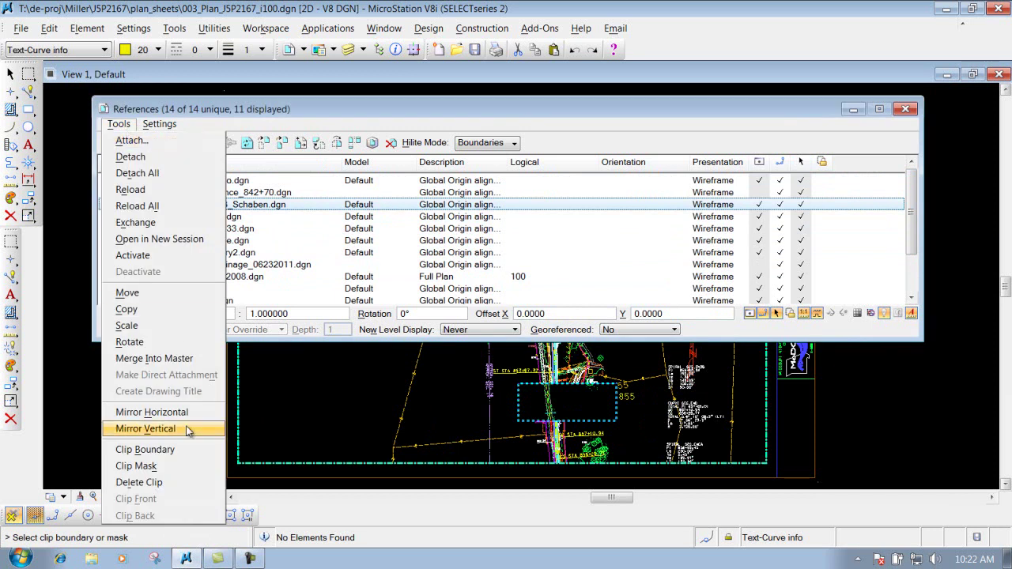
{"action": "left_click", "coordinate": [139, 482]}
{"action": "left_click", "coordinate": [520, 397]}
{"action": "left_click", "coordinate": [455, 394]}
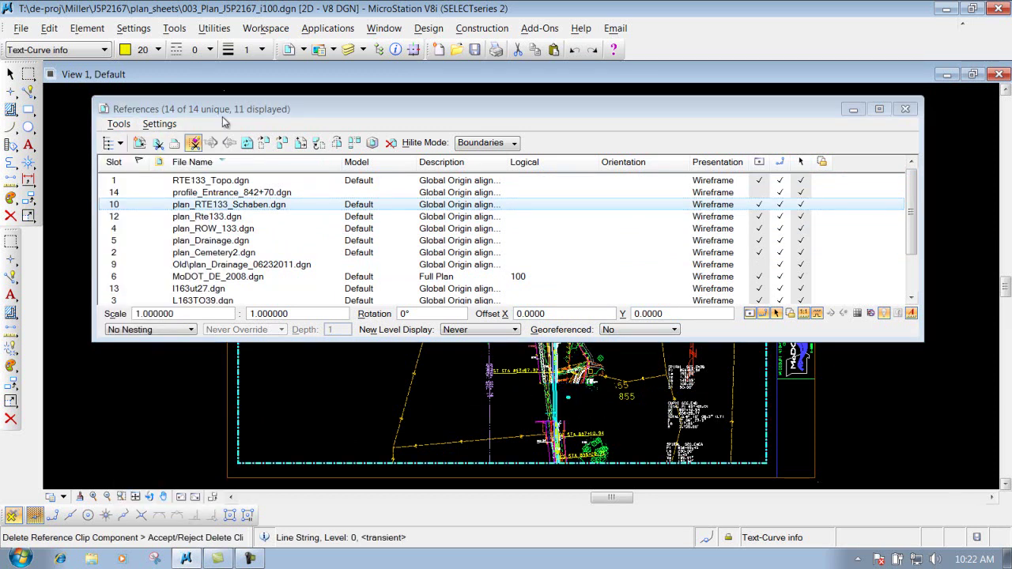
Delete the rectangular clip mask from the plan_Rte133.dgn reference
{"action": "left_click", "coordinate": [210, 219]}
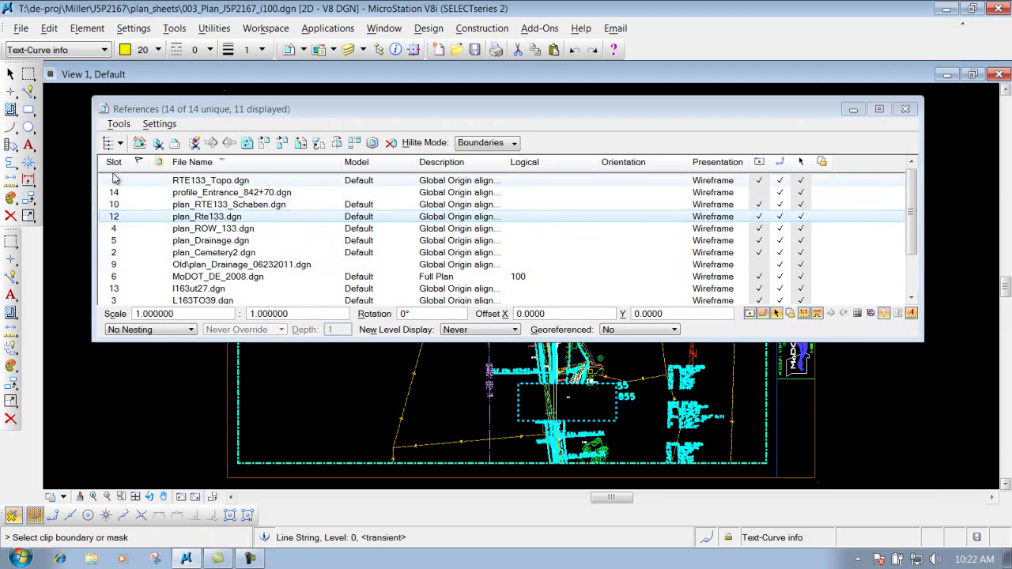
{"action": "left_click", "coordinate": [119, 124]}
{"action": "left_click", "coordinate": [139, 483]}
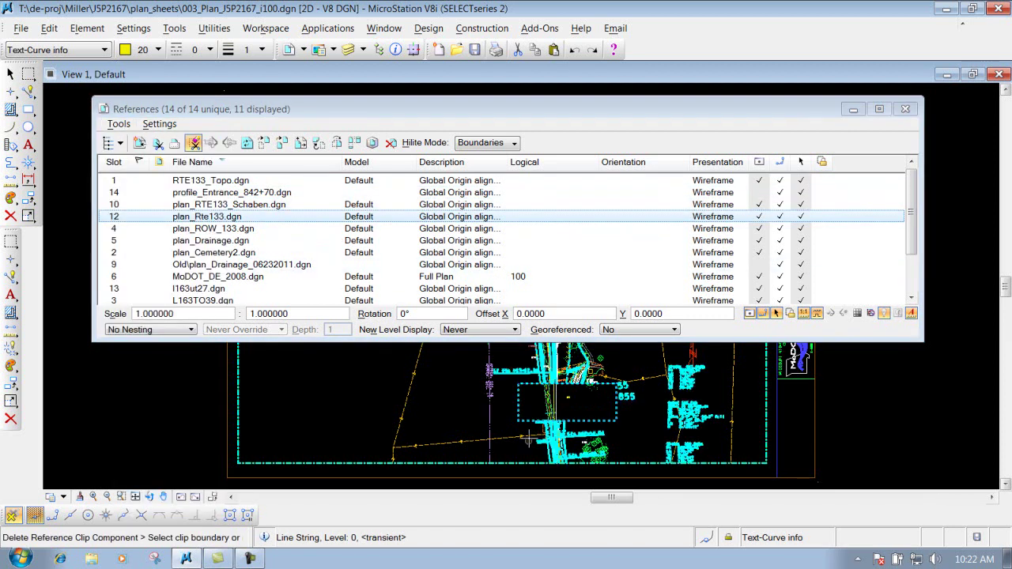
{"action": "left_click", "coordinate": [518, 393]}
{"action": "left_click", "coordinate": [422, 390]}
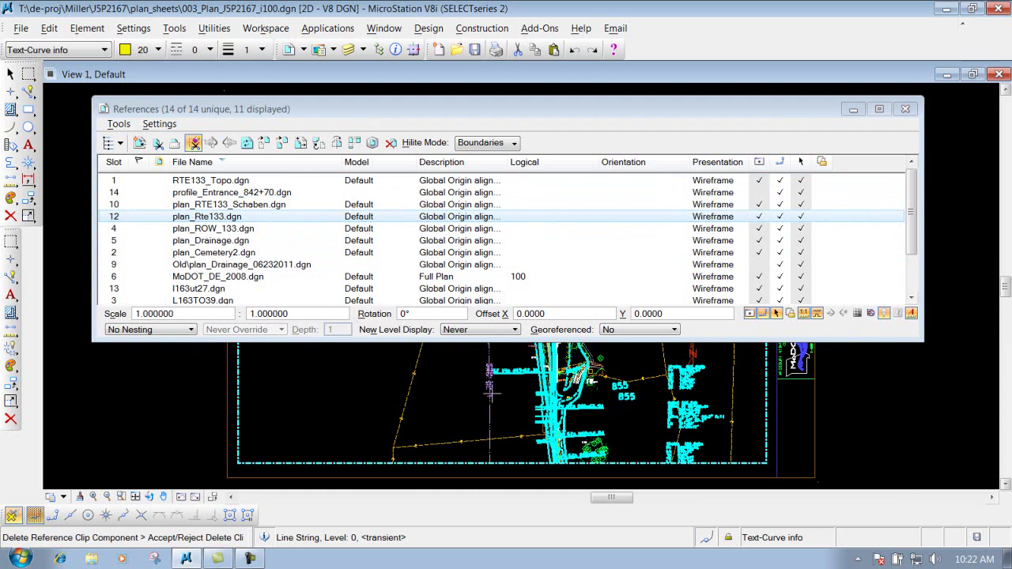
Delete the rectangular clip mask from the plan_ROW_133.dgn reference
{"action": "left_click", "coordinate": [217, 228]}
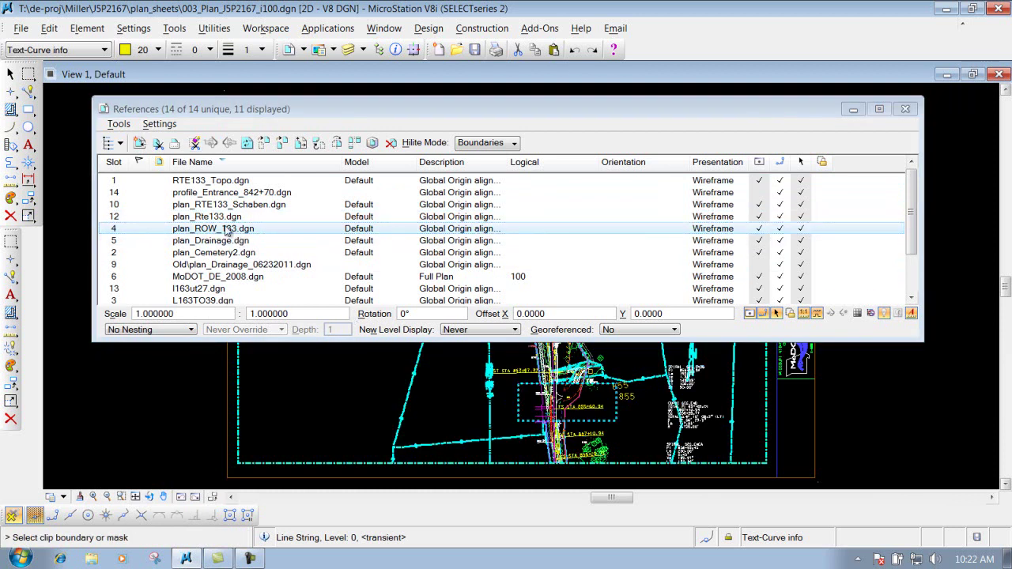
{"action": "left_click", "coordinate": [118, 124]}
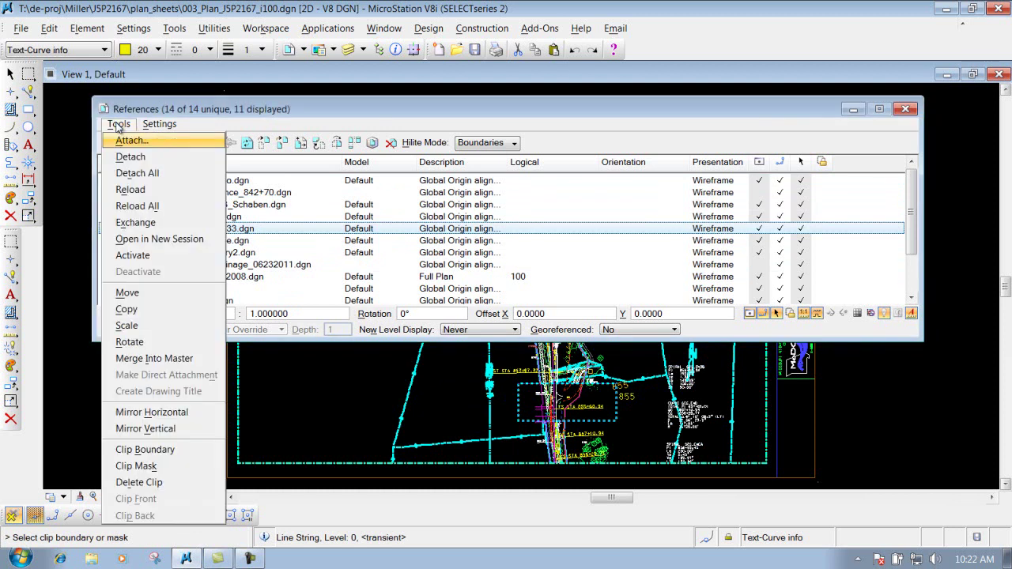
{"action": "left_click", "coordinate": [138, 482]}
{"action": "left_click", "coordinate": [517, 394]}
{"action": "left_click", "coordinate": [518, 395]}
Delete the rectangular clip mask from the plan_Drainage.dgn reference
{"action": "left_click", "coordinate": [227, 243]}
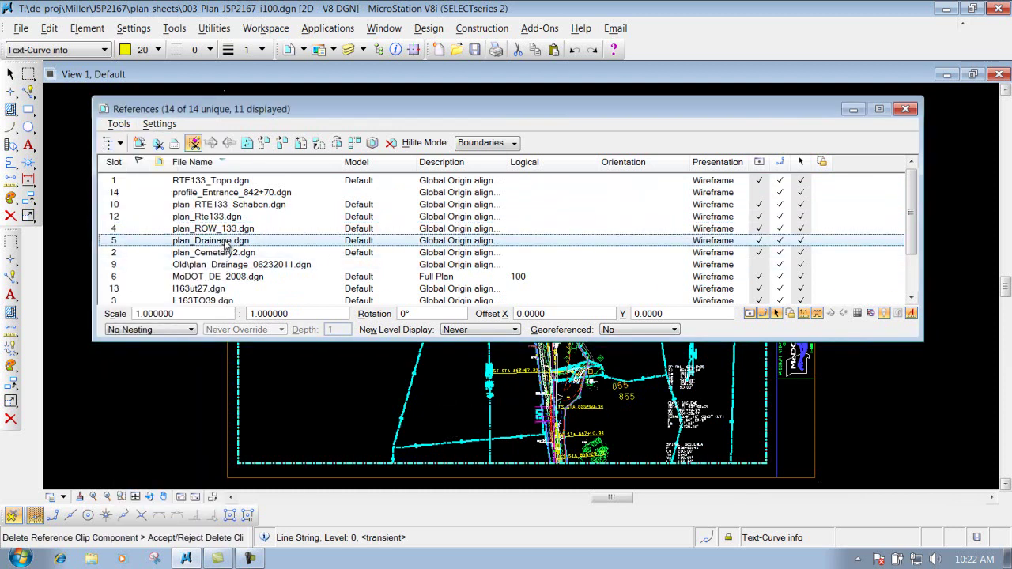
{"action": "left_click", "coordinate": [118, 124]}
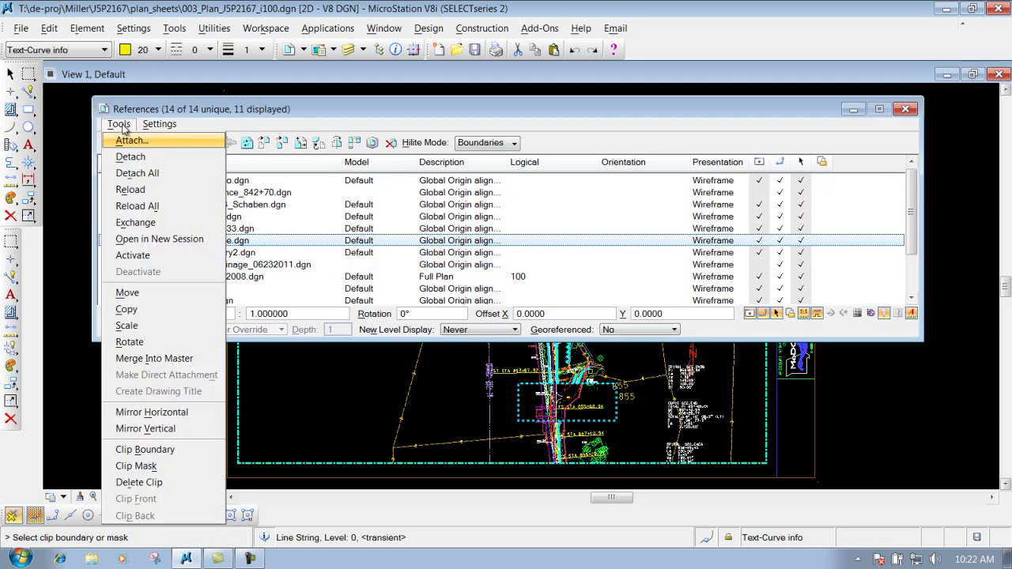
{"action": "left_click", "coordinate": [165, 481]}
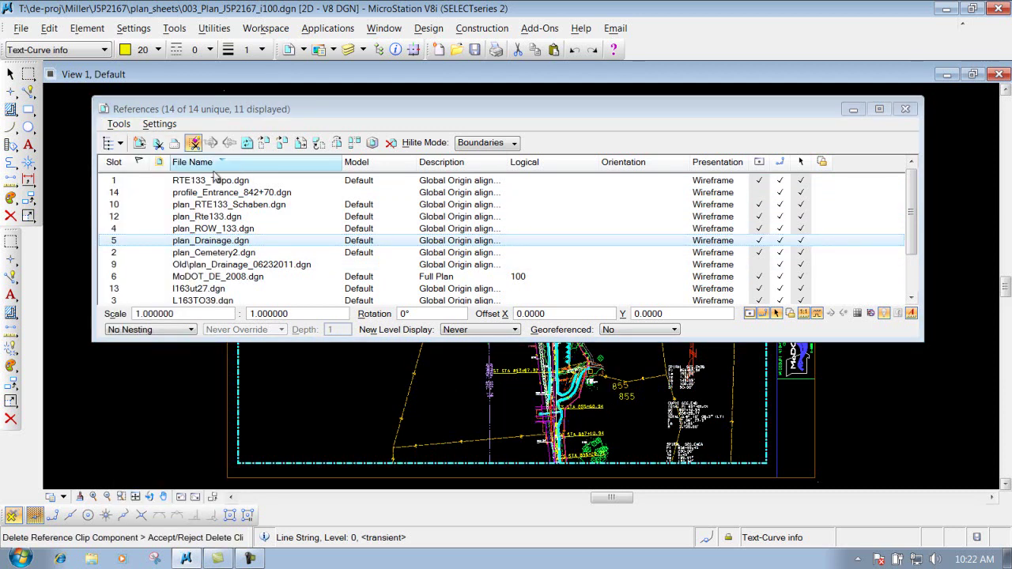
Delete the rectangular clip mask from the plan_Cemetery2.dgn reference
{"action": "left_click", "coordinate": [214, 253]}
{"action": "left_click", "coordinate": [119, 124]}
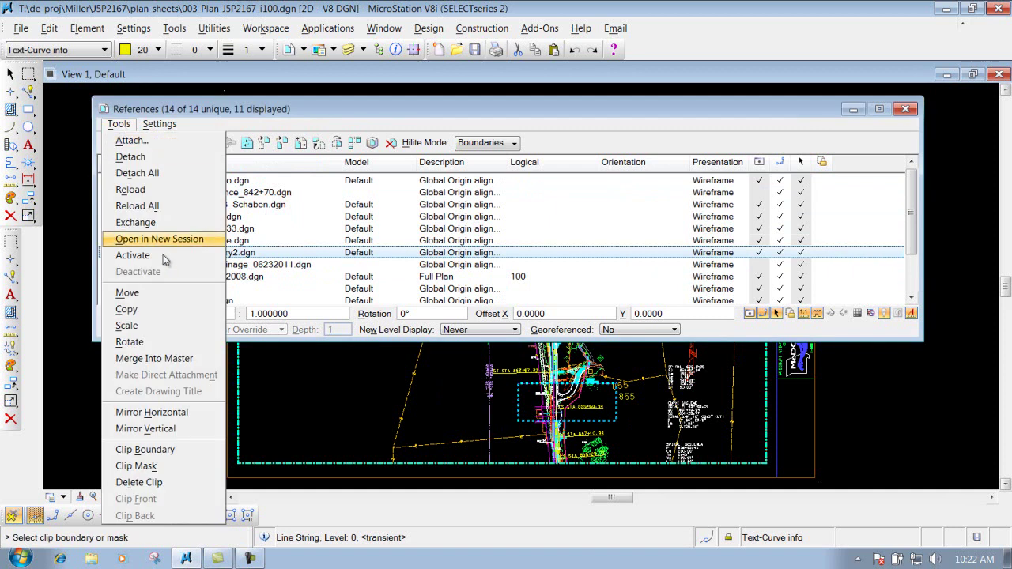
{"action": "left_click", "coordinate": [156, 483]}
{"action": "left_click", "coordinate": [506, 411]}
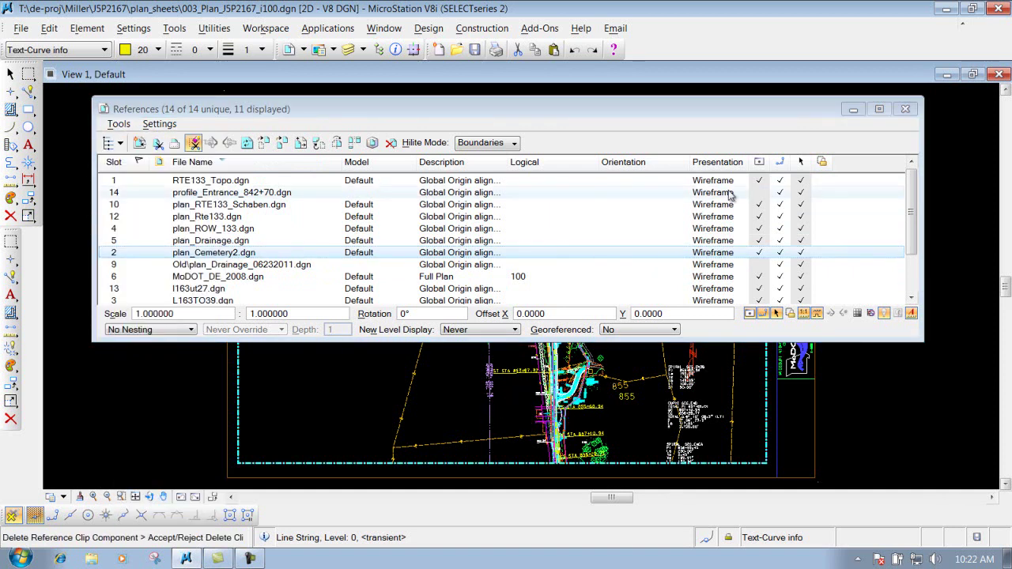
Try to delete the rectangular clip from the MoDOT_DE_2008.dgn border reference
{"action": "left_click", "coordinate": [415, 283]}
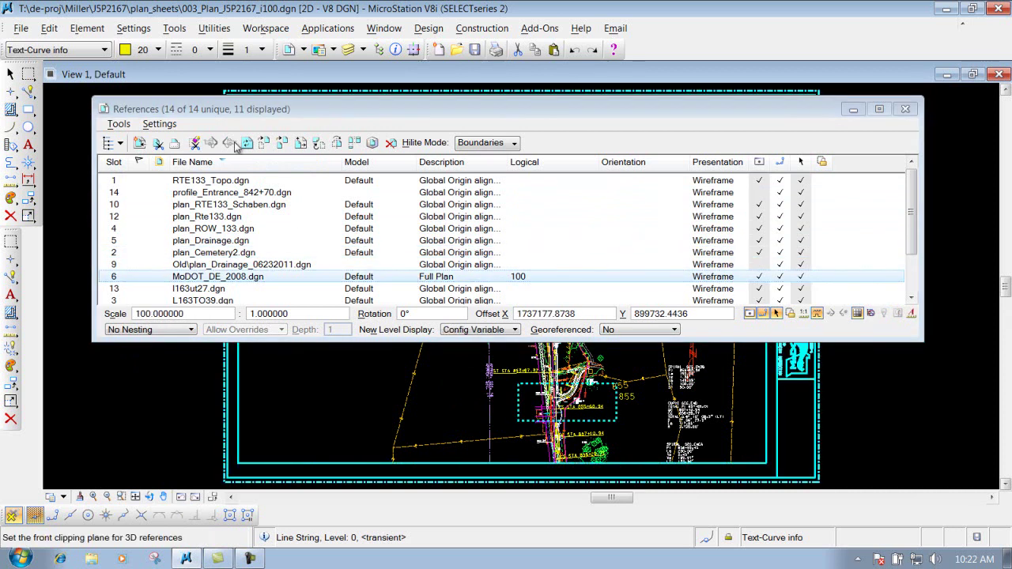
{"action": "left_click", "coordinate": [119, 124]}
{"action": "mouse_move", "coordinate": [159, 125]}
{"action": "mouse_move", "coordinate": [118, 125]}
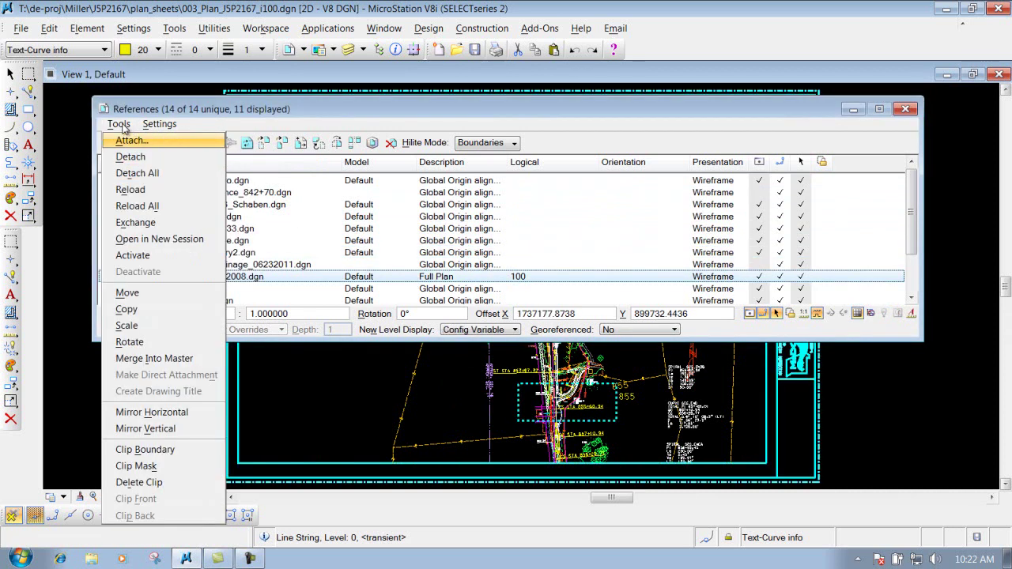
{"action": "left_click", "coordinate": [147, 482]}
{"action": "left_click", "coordinate": [523, 394]}
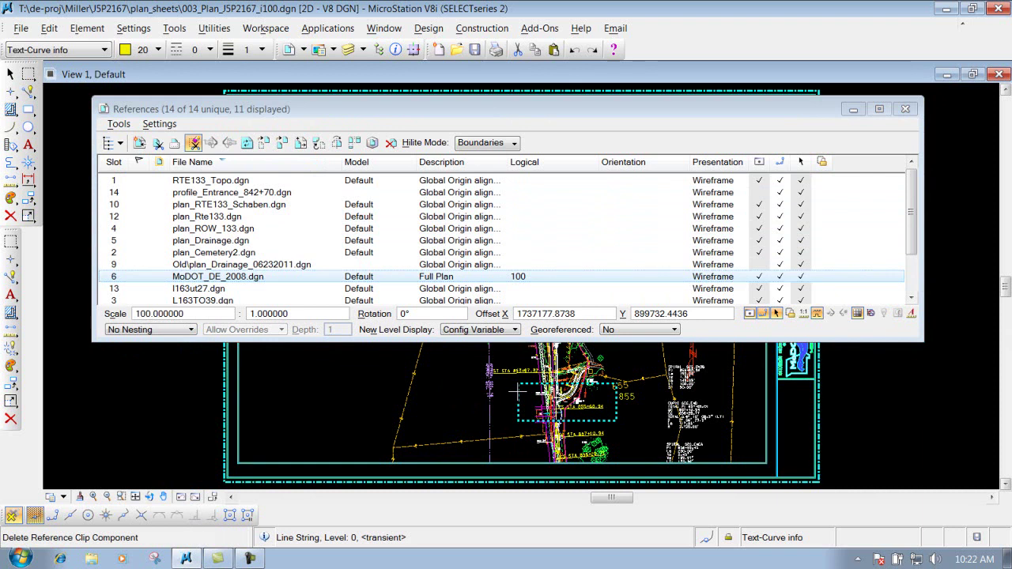
Delete the rectangular clip mask from the l163ut27.dgn reference
{"action": "left_click", "coordinate": [200, 290]}
{"action": "left_click", "coordinate": [118, 125]}
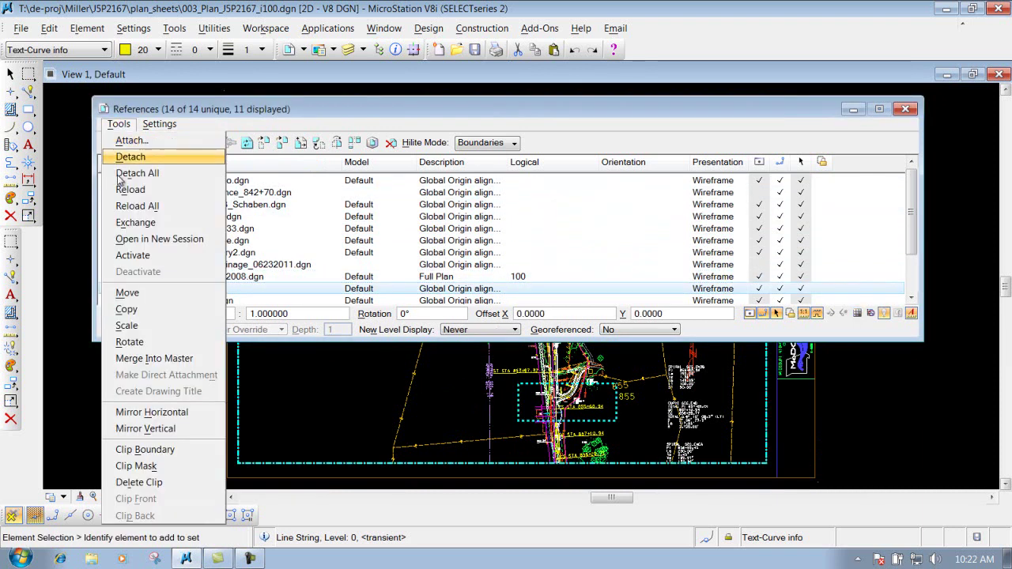
{"action": "left_click", "coordinate": [146, 483]}
{"action": "left_click", "coordinate": [518, 400]}
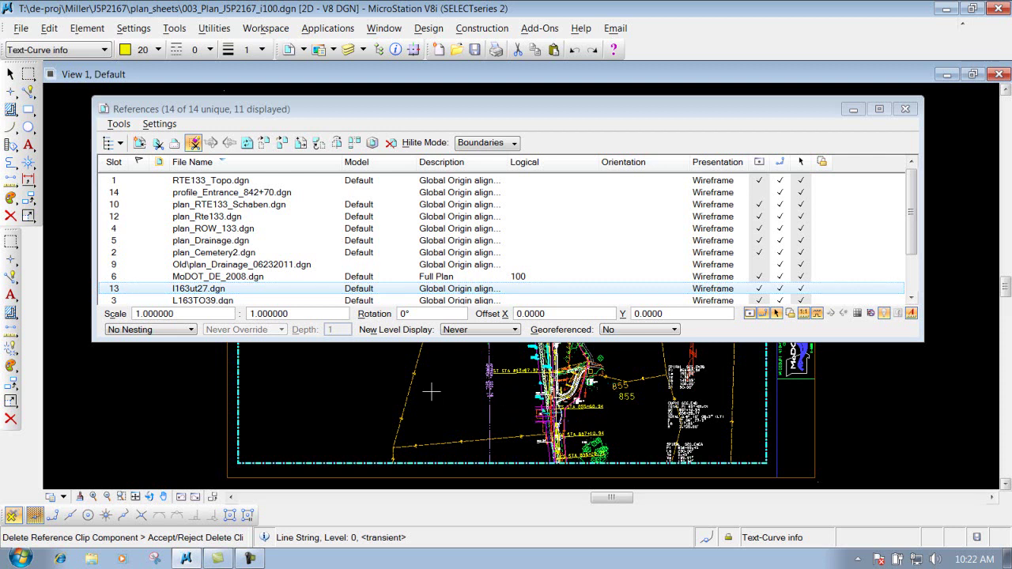
{"action": "left_click", "coordinate": [120, 125]}
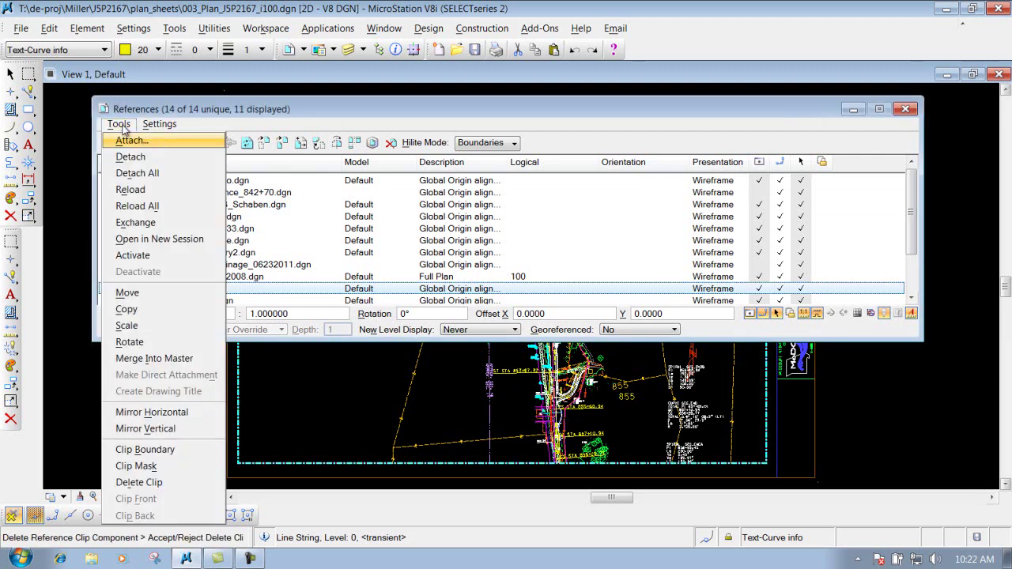
{"action": "left_click", "coordinate": [294, 368]}
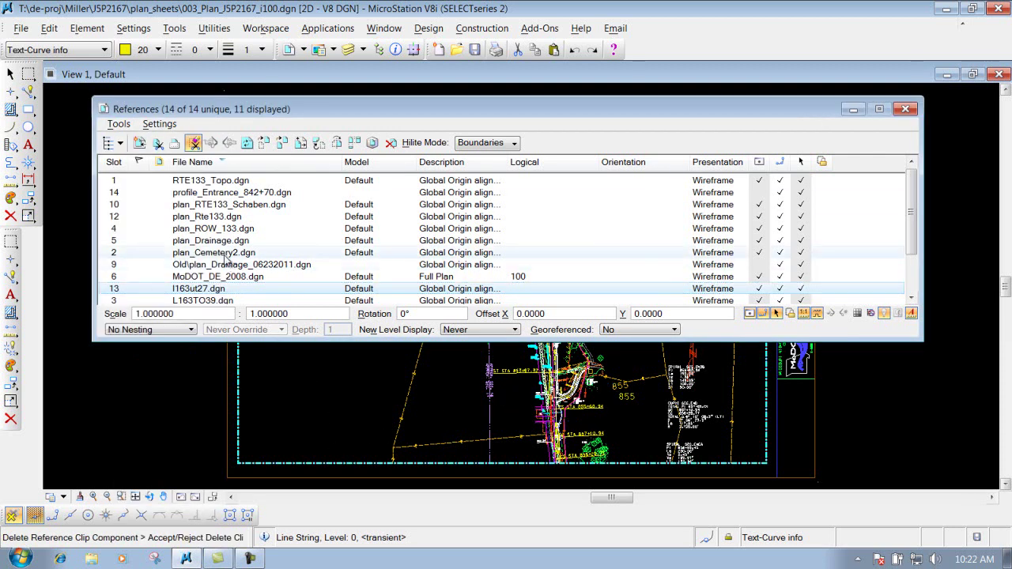
Delete the rectangular clip mask from the L163TO39.dgn reference
{"action": "left_click", "coordinate": [225, 300]}
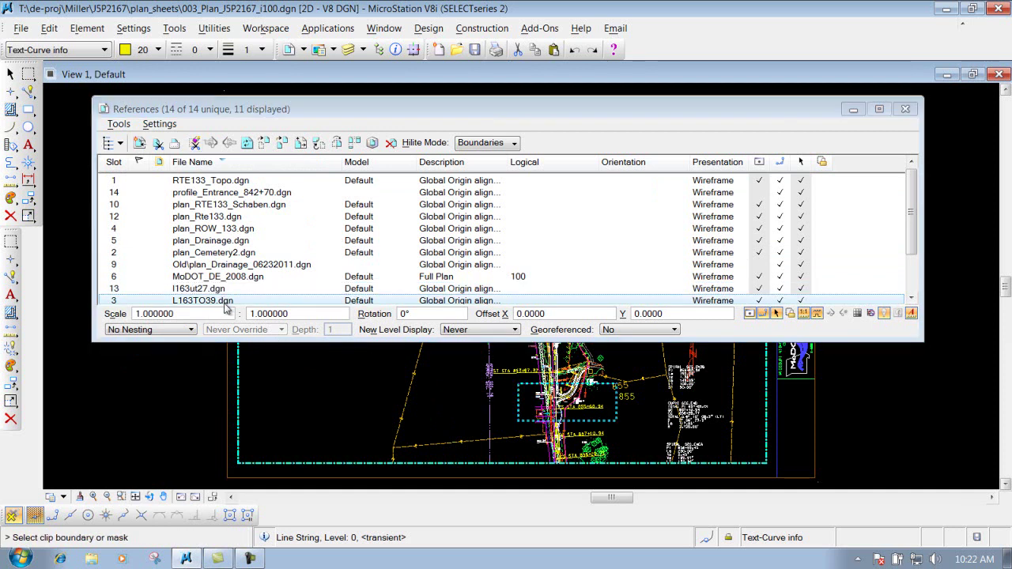
{"action": "left_click", "coordinate": [119, 124]}
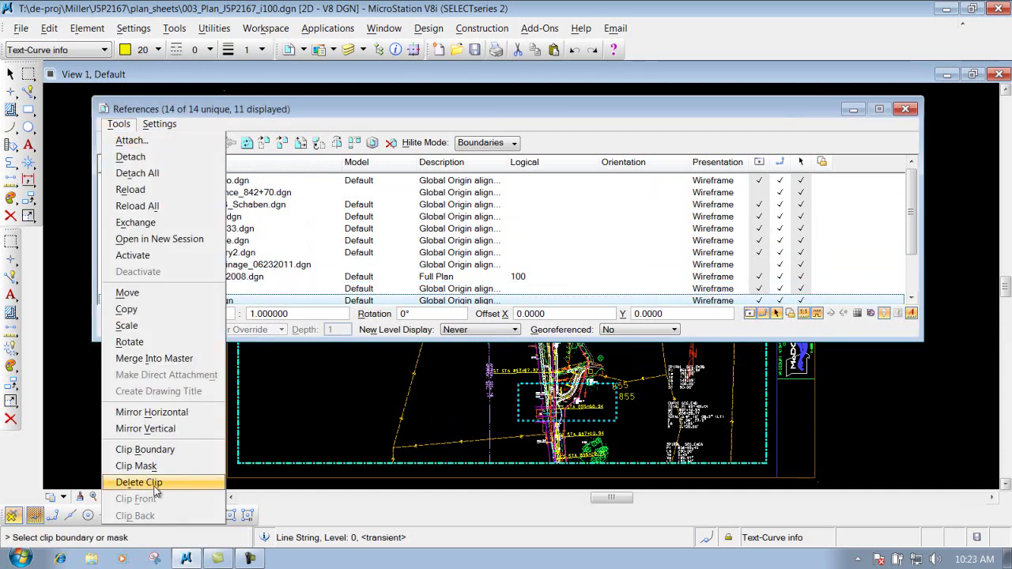
{"action": "left_click", "coordinate": [139, 483]}
{"action": "left_click", "coordinate": [521, 389]}
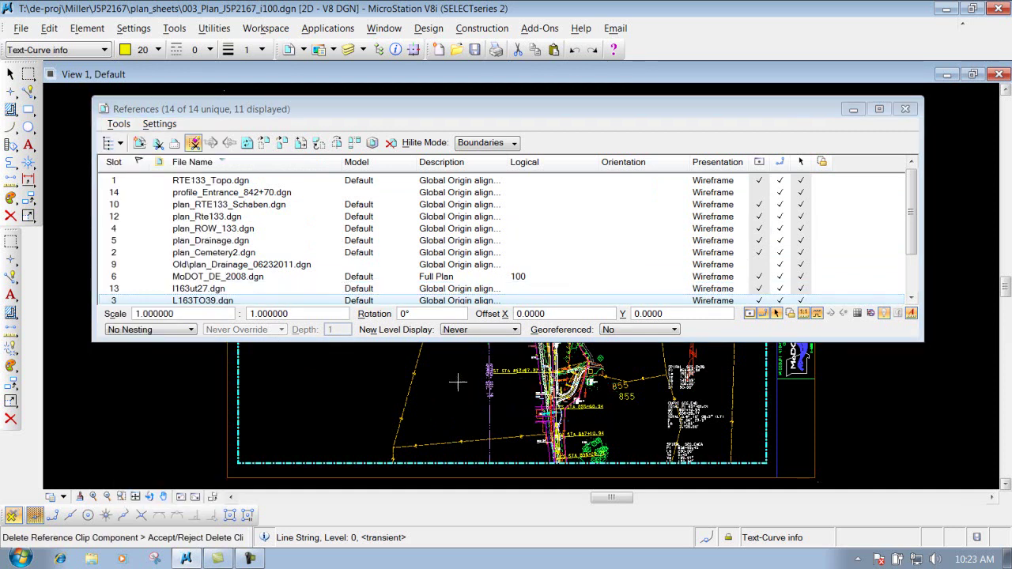
Delete the rectangular clip mask from the l163to33.dgn reference
{"action": "left_click", "coordinate": [912, 296]}
{"action": "left_click", "coordinate": [913, 296]}
{"action": "left_click", "coordinate": [913, 297]}
{"action": "left_click", "coordinate": [912, 296]}
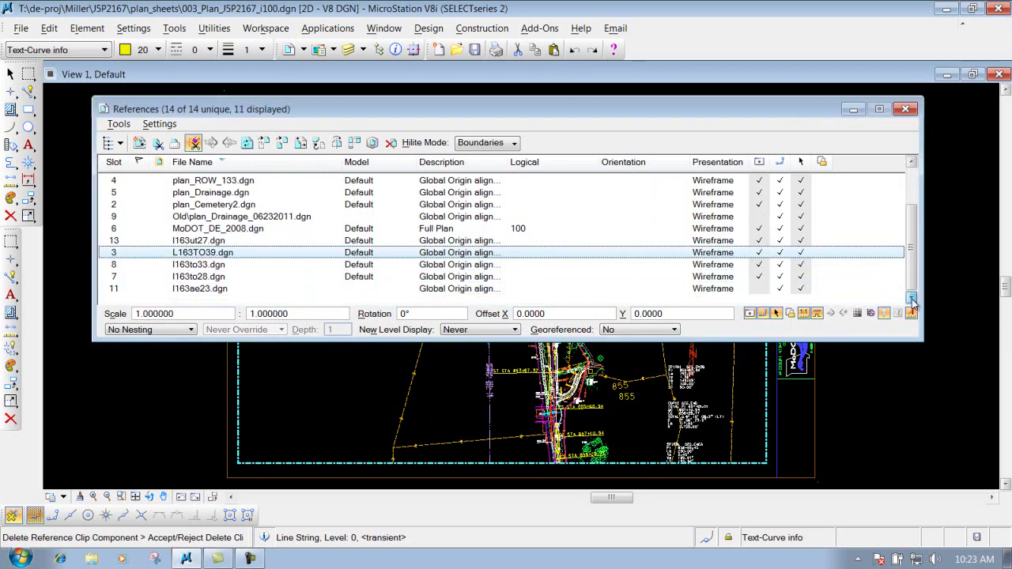
{"action": "left_click", "coordinate": [371, 266]}
{"action": "left_click", "coordinate": [119, 124]}
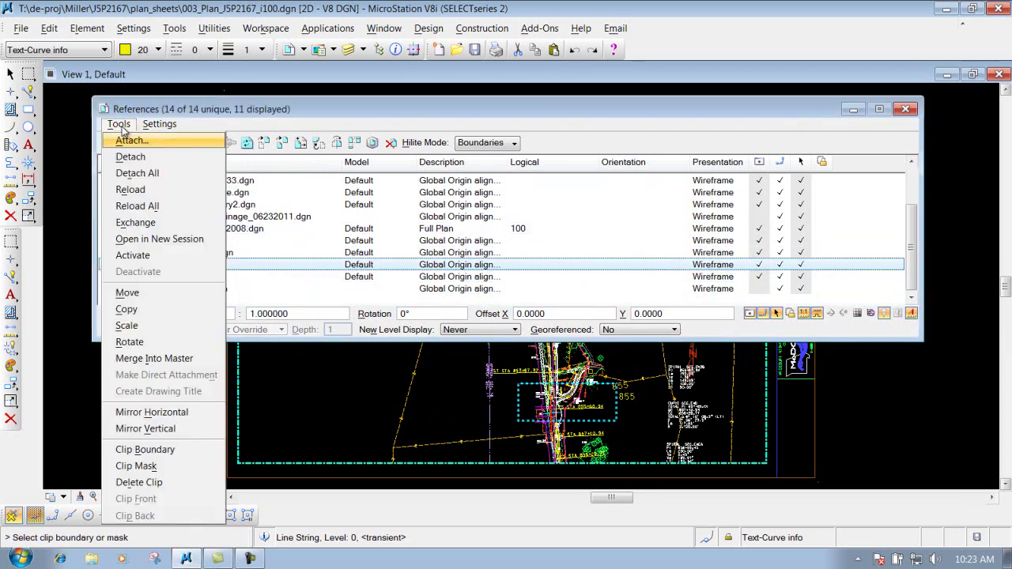
{"action": "left_click", "coordinate": [148, 482]}
{"action": "left_click", "coordinate": [519, 395]}
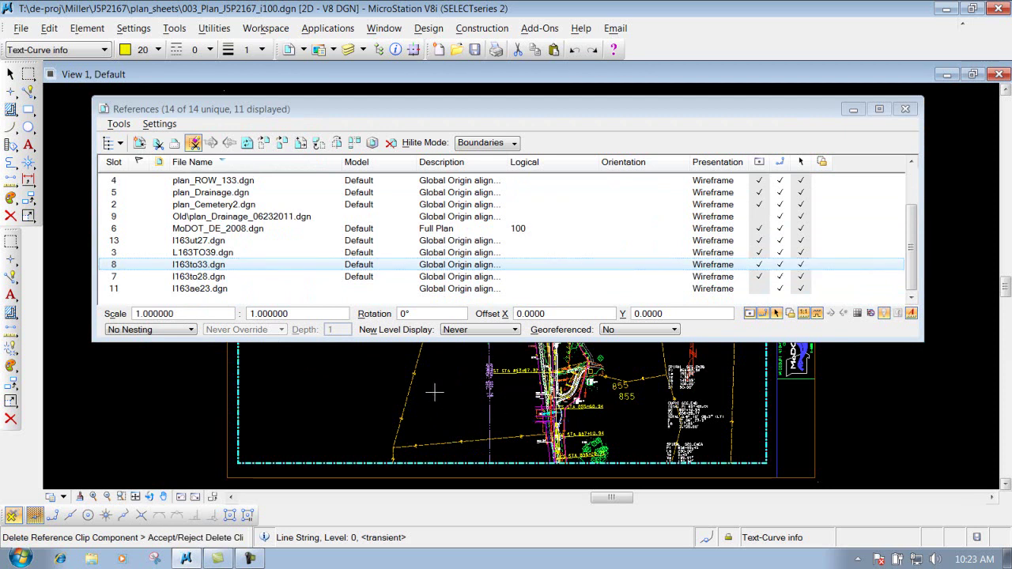
Delete the rectangular clip mask from the l163to28.dgn reference and minimize the References dialog
{"action": "left_click", "coordinate": [206, 277]}
{"action": "left_click", "coordinate": [118, 124]}
{"action": "left_click", "coordinate": [140, 483]}
{"action": "left_click", "coordinate": [520, 404]}
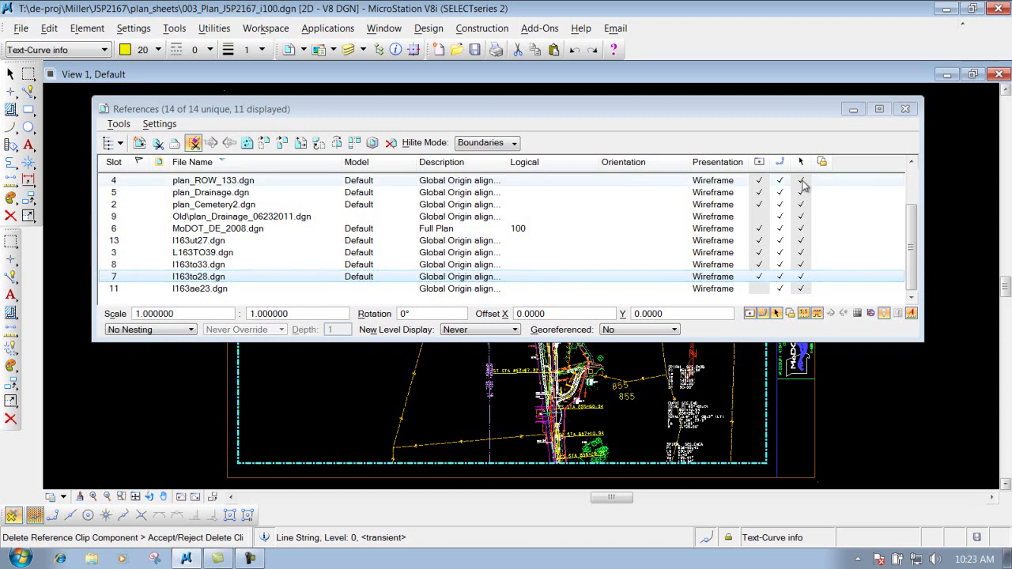
{"action": "left_click", "coordinate": [912, 230]}
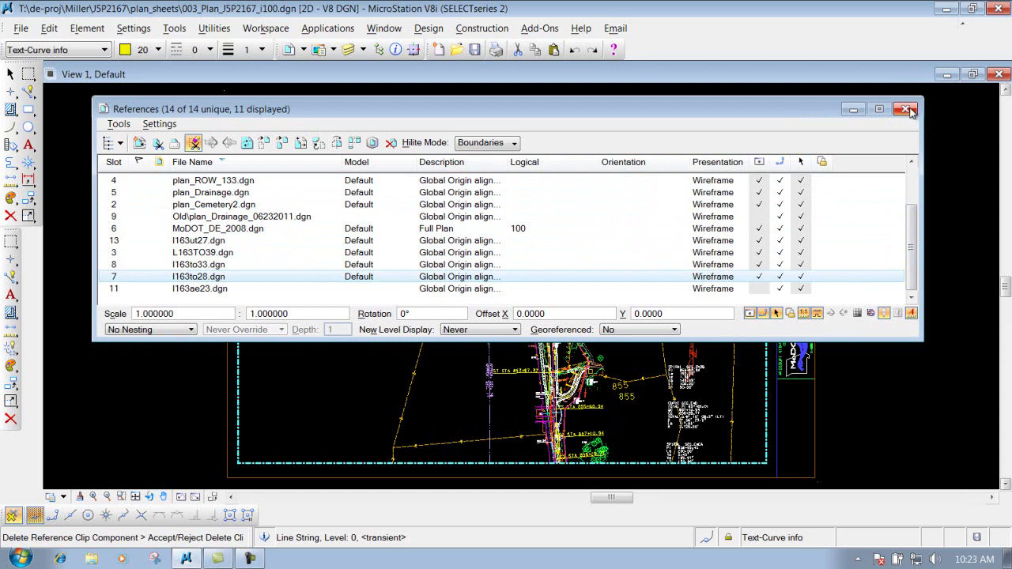
{"action": "left_click", "coordinate": [853, 110]}
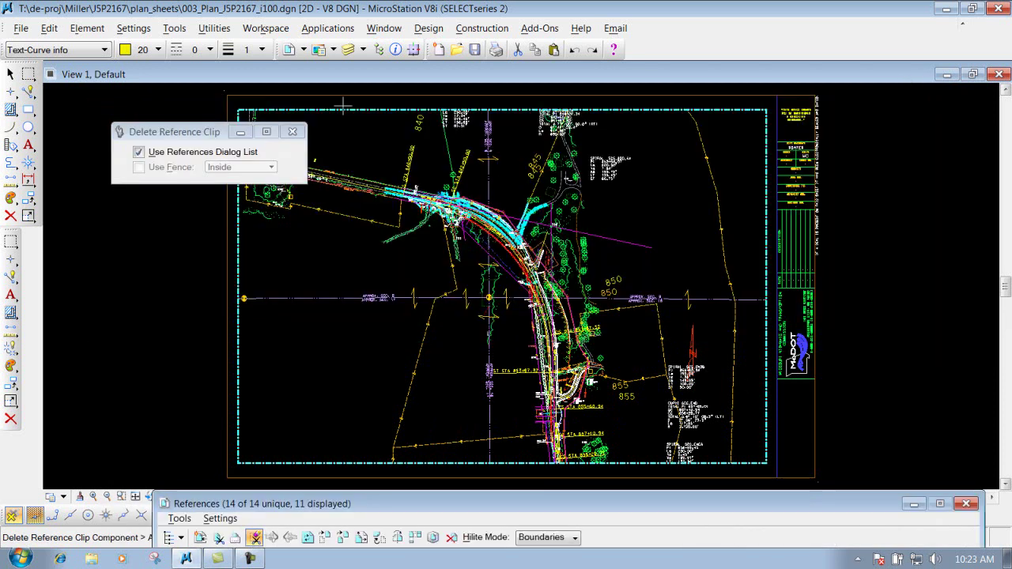
Turn on the Border-Plan-profile major and minor grid lines levels of MoDOT_DE_2008.dgn and close the Level Display
{"action": "left_click", "coordinate": [348, 49]}
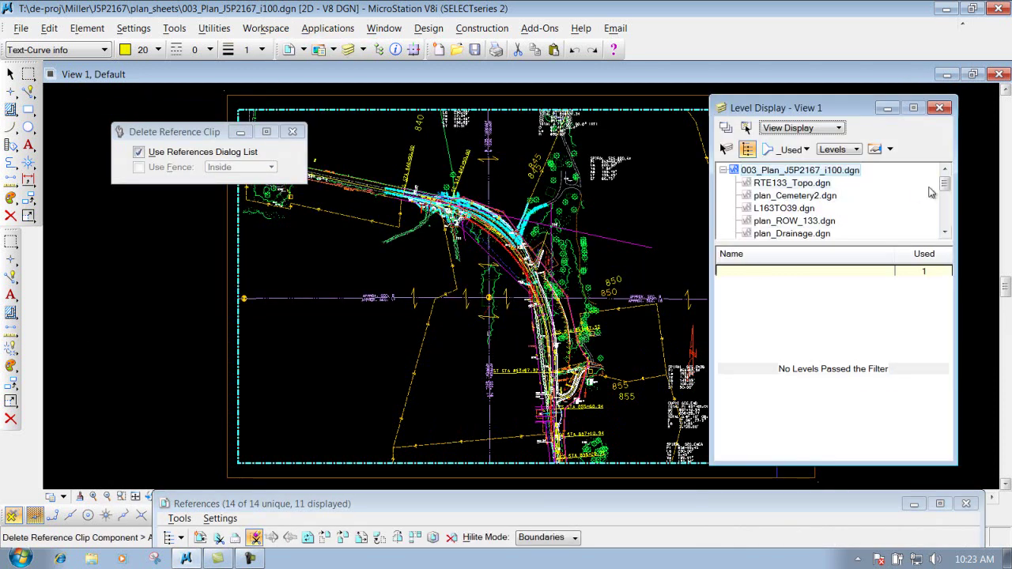
{"action": "left_click_drag", "start_coordinate": [950, 185], "coordinate": [949, 198]}
{"action": "left_click", "coordinate": [854, 197]}
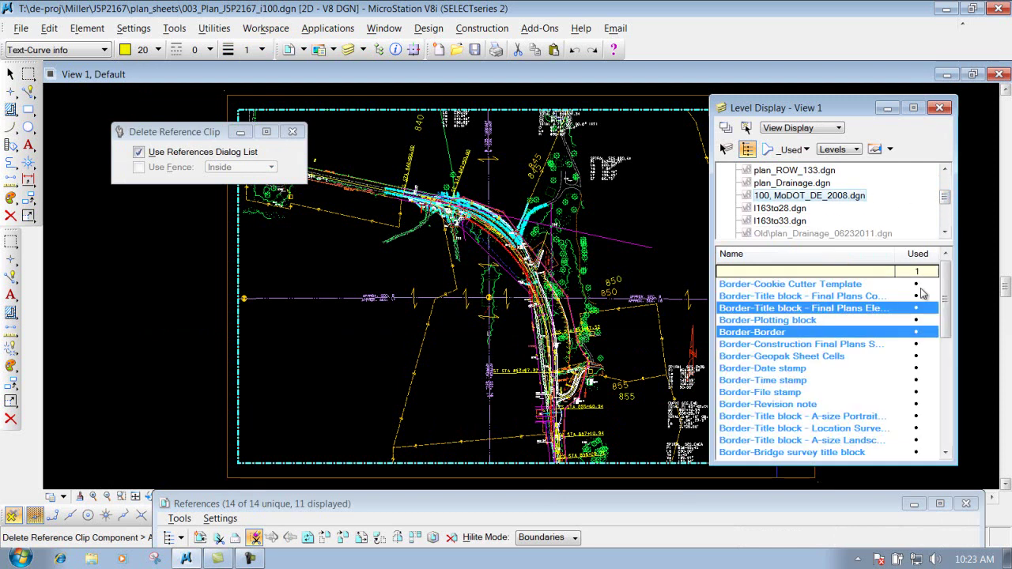
{"action": "left_click_drag", "start_coordinate": [947, 453], "coordinate": [949, 459]}
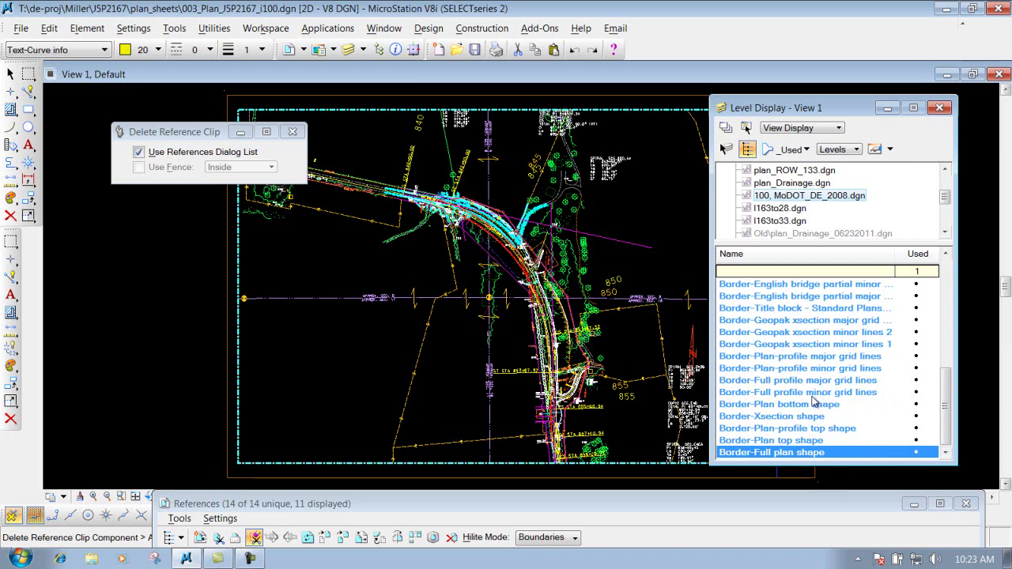
{"action": "left_click", "coordinate": [824, 357]}
{"action": "left_click", "coordinate": [823, 369]}
{"action": "left_click", "coordinate": [940, 107]}
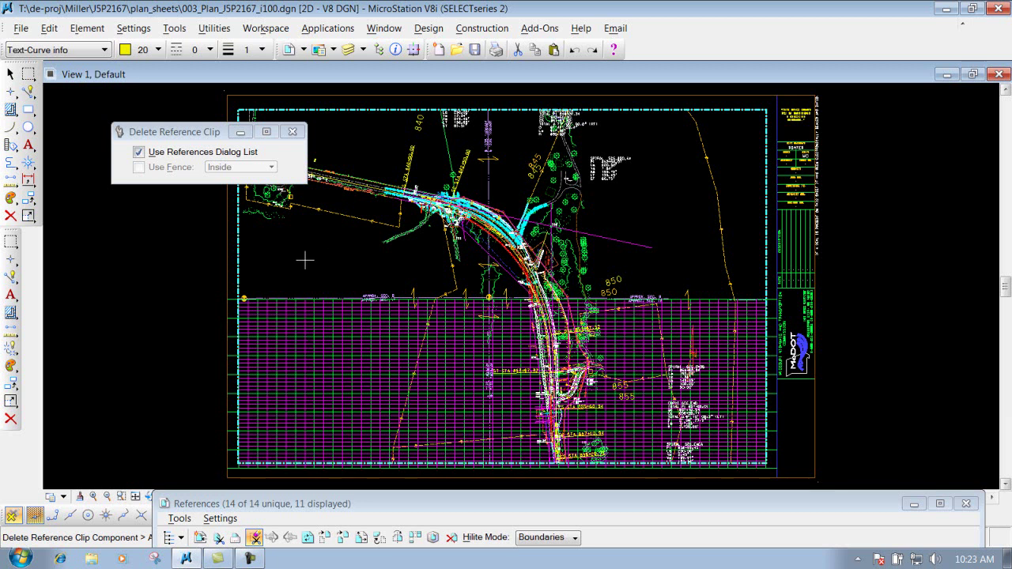
Restore the References dialog, select the MoDOT_DE_2008.dgn reference, and place a rectangular fence block over the lower-left part of the sheet's grid
{"action": "left_click", "coordinate": [289, 50]}
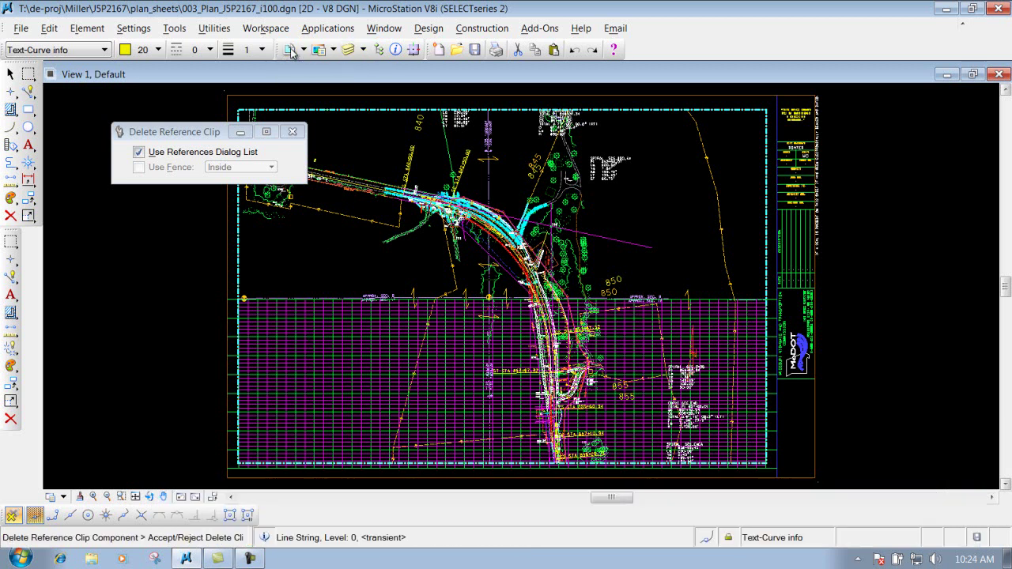
{"action": "double_click", "coordinate": [459, 494]}
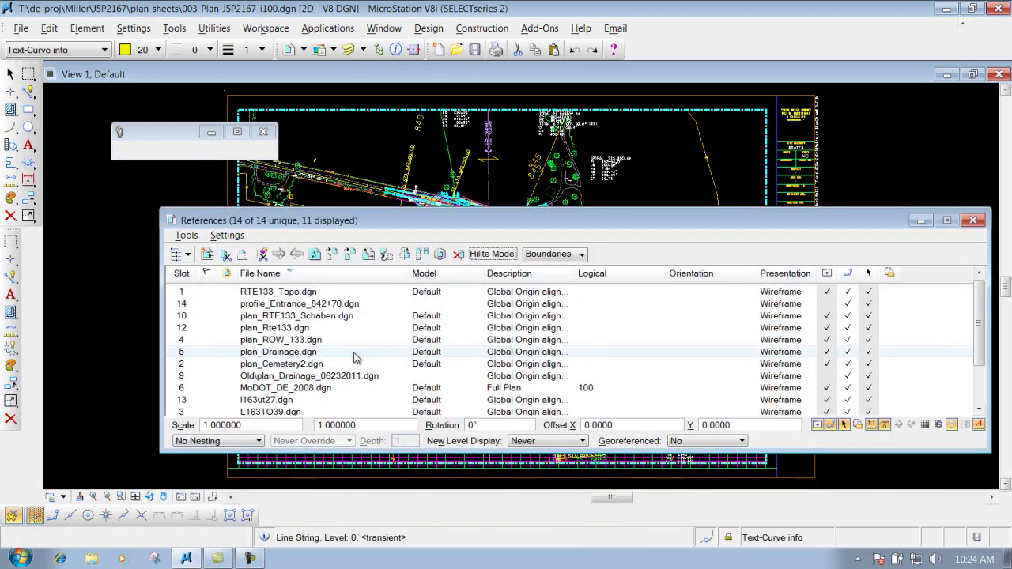
{"action": "left_click", "coordinate": [310, 388]}
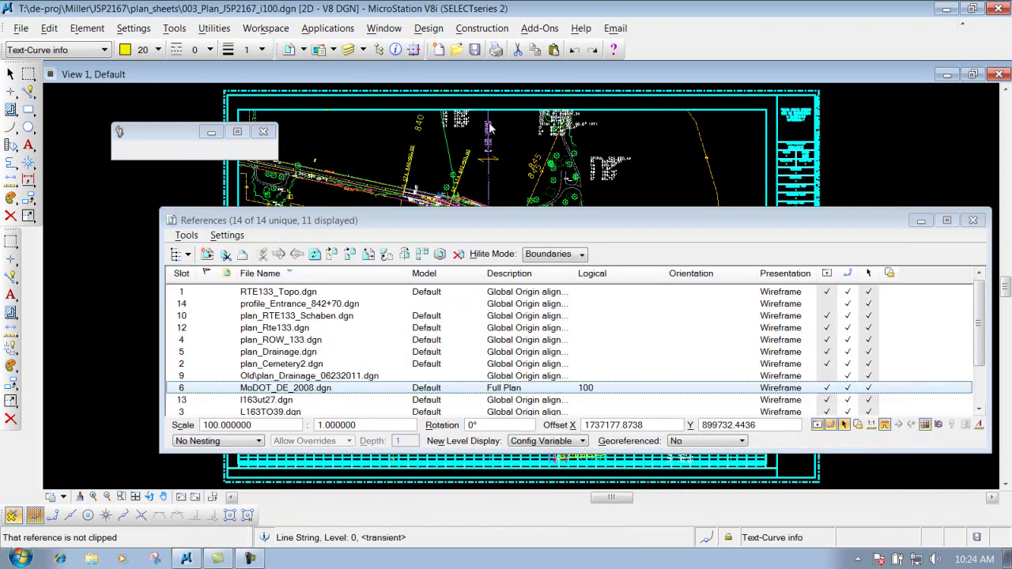
{"action": "left_click_drag", "start_coordinate": [490, 219], "coordinate": [509, 121]}
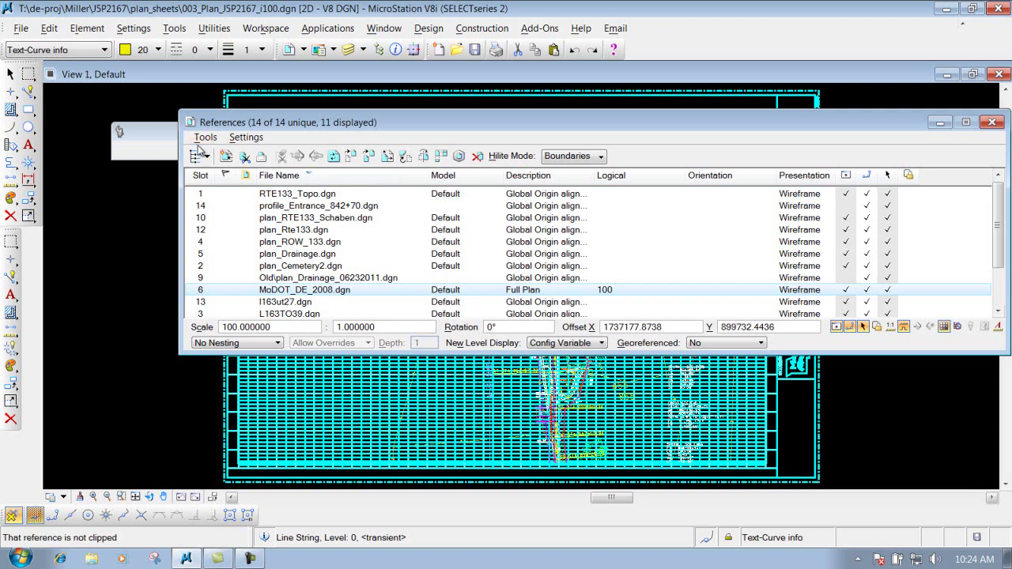
{"action": "left_click", "coordinate": [28, 73]}
{"action": "left_click", "coordinate": [261, 372]}
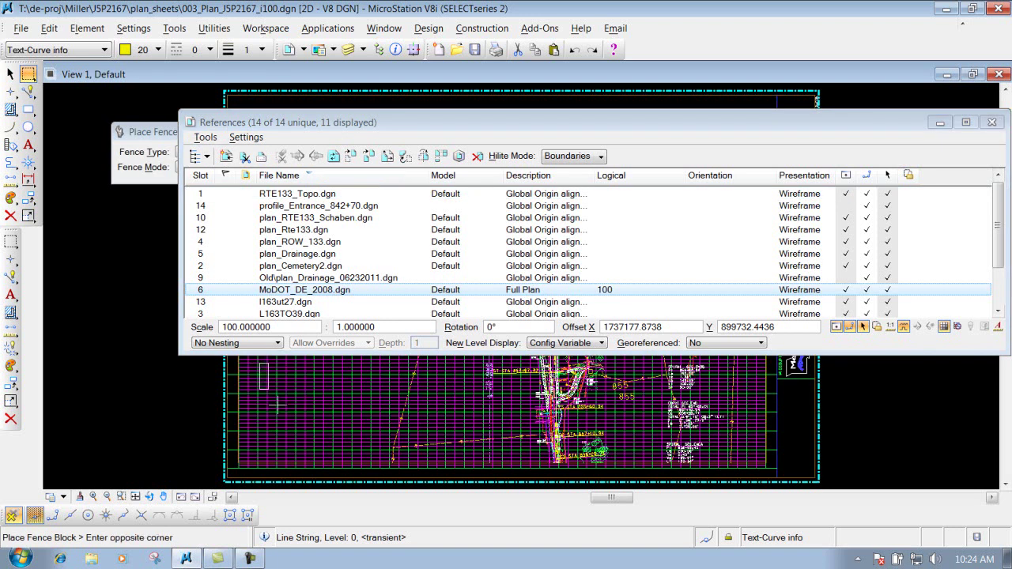
{"action": "left_click", "coordinate": [375, 434]}
Apply a clip mask to the MoDOT_DE_2008.dgn reference using the fence, and close the References dialog
{"action": "left_click", "coordinate": [207, 138]}
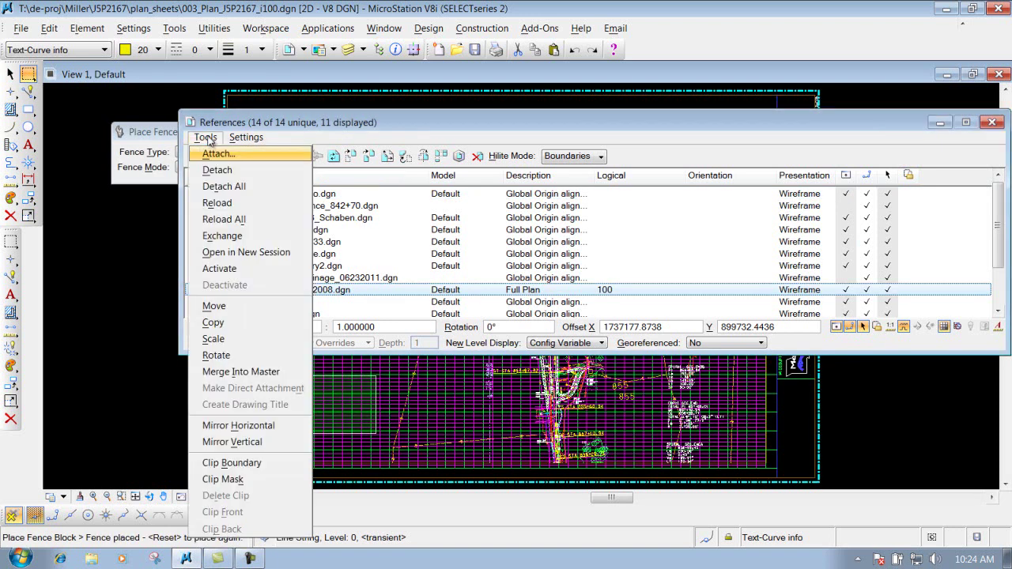
{"action": "left_click", "coordinate": [231, 480]}
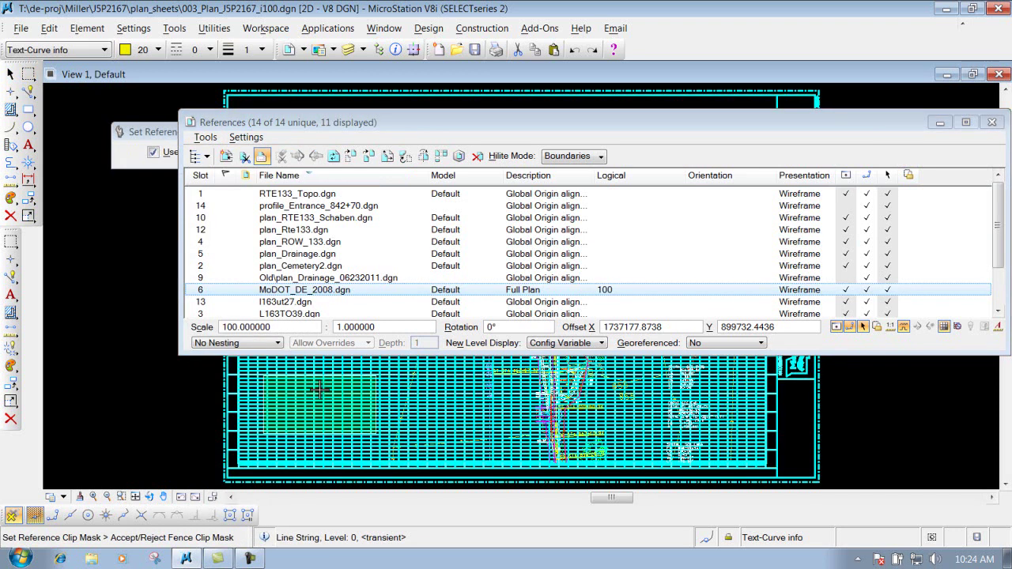
{"action": "left_click", "coordinate": [334, 395]}
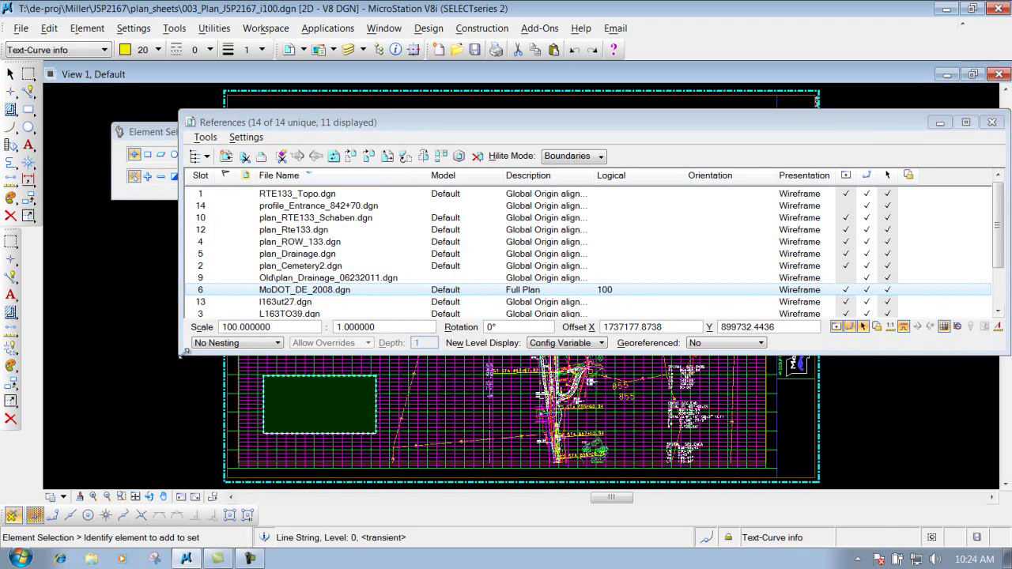
{"action": "left_click", "coordinate": [293, 278]}
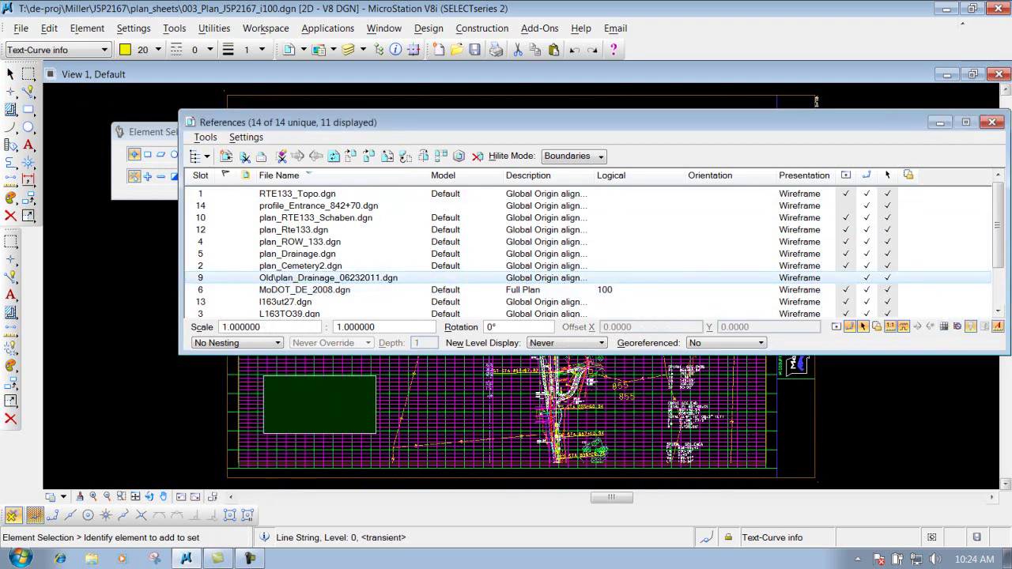
{"action": "left_click", "coordinate": [992, 124]}
{"action": "left_click", "coordinate": [175, 176]}
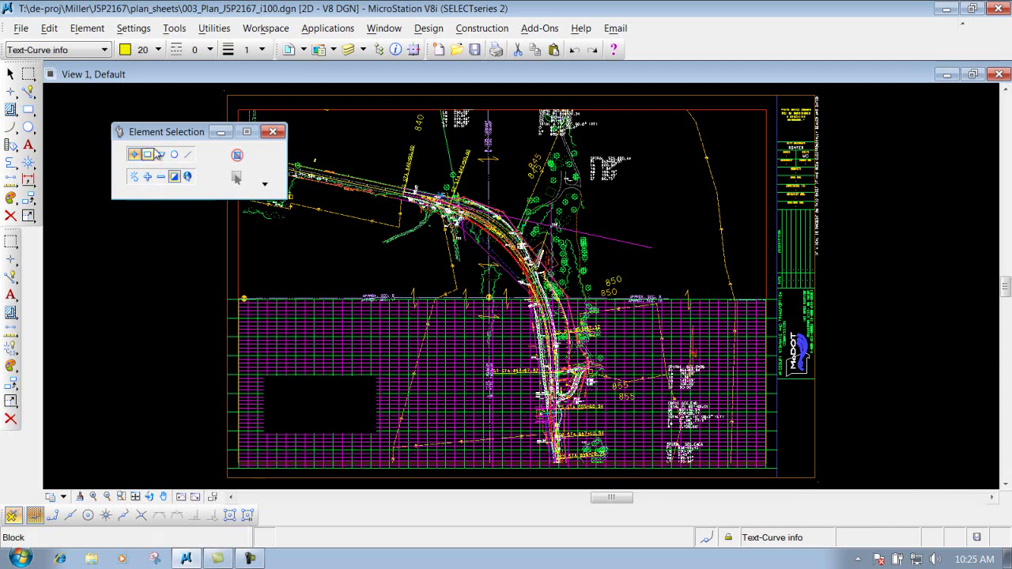
Turn off the Border-Plan-profile major and minor grid lines levels of the MoDOT_DE_2008.dgn reference
{"action": "left_click", "coordinate": [349, 50]}
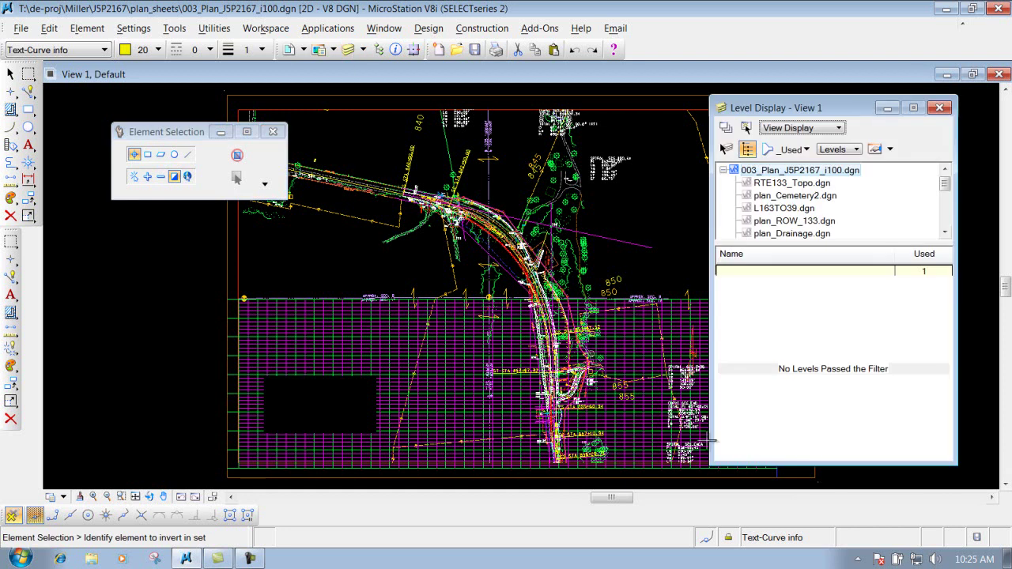
{"action": "left_click_drag", "start_coordinate": [945, 175], "coordinate": [951, 204]}
{"action": "left_click", "coordinate": [815, 184]}
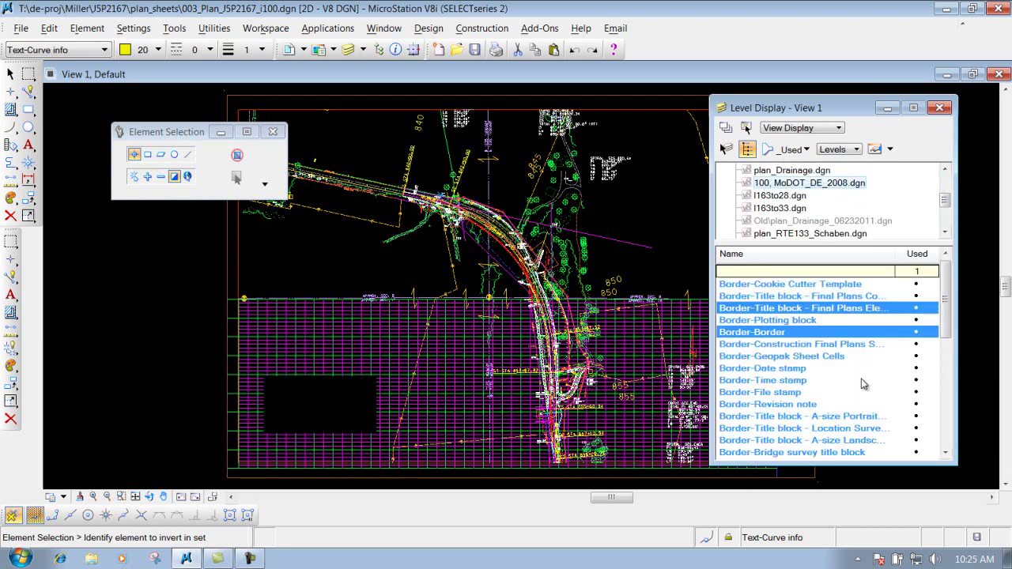
{"action": "left_click_drag", "start_coordinate": [946, 294], "coordinate": [946, 391]}
{"action": "left_click", "coordinate": [865, 381]}
{"action": "left_click", "coordinate": [872, 393]}
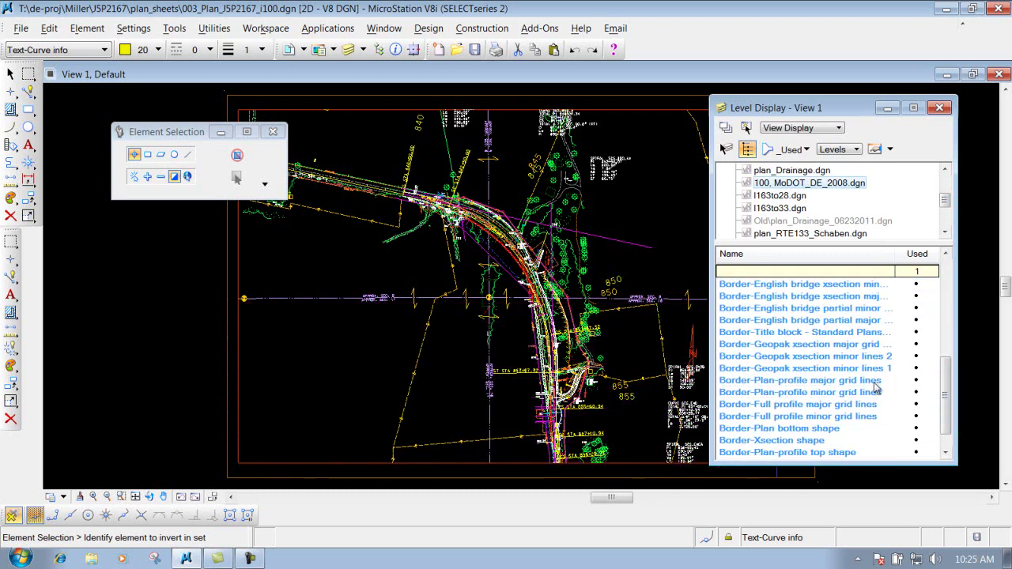